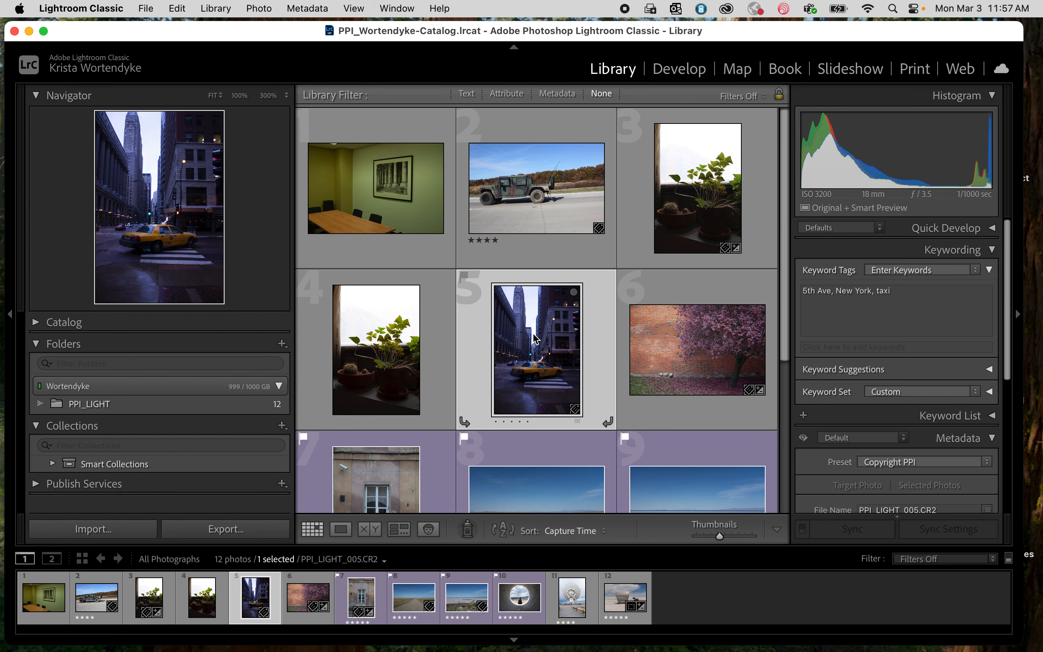
# Step: Open the taxi photo in the Develop module and collapse the Snapshots section
pyautogui.click(689, 77)
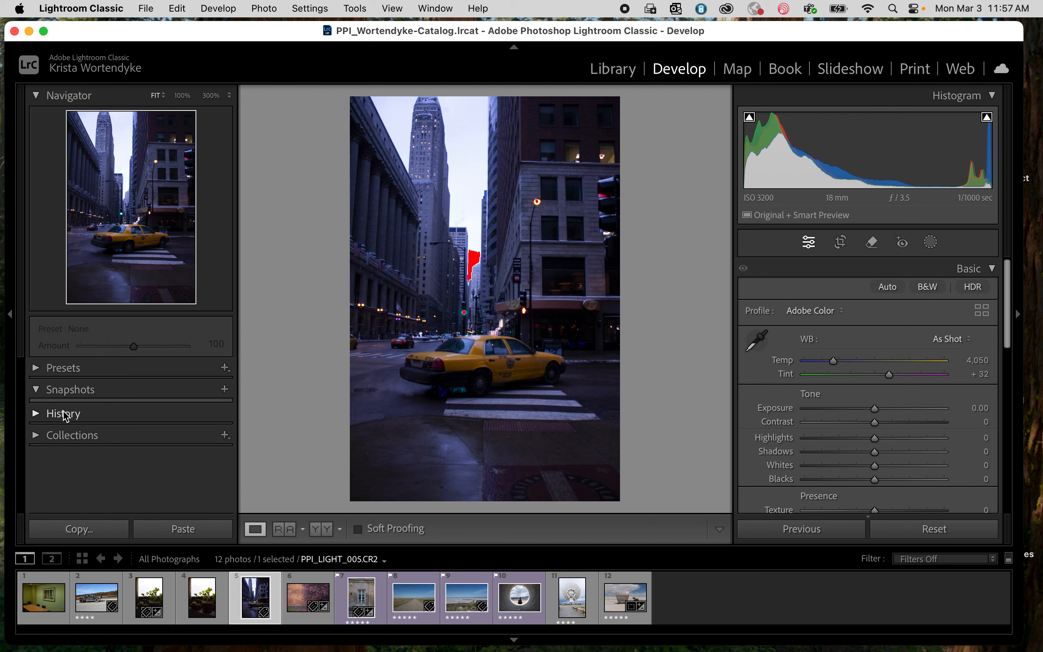
pyautogui.click(37, 437)
pyautogui.click(37, 436)
pyautogui.click(38, 391)
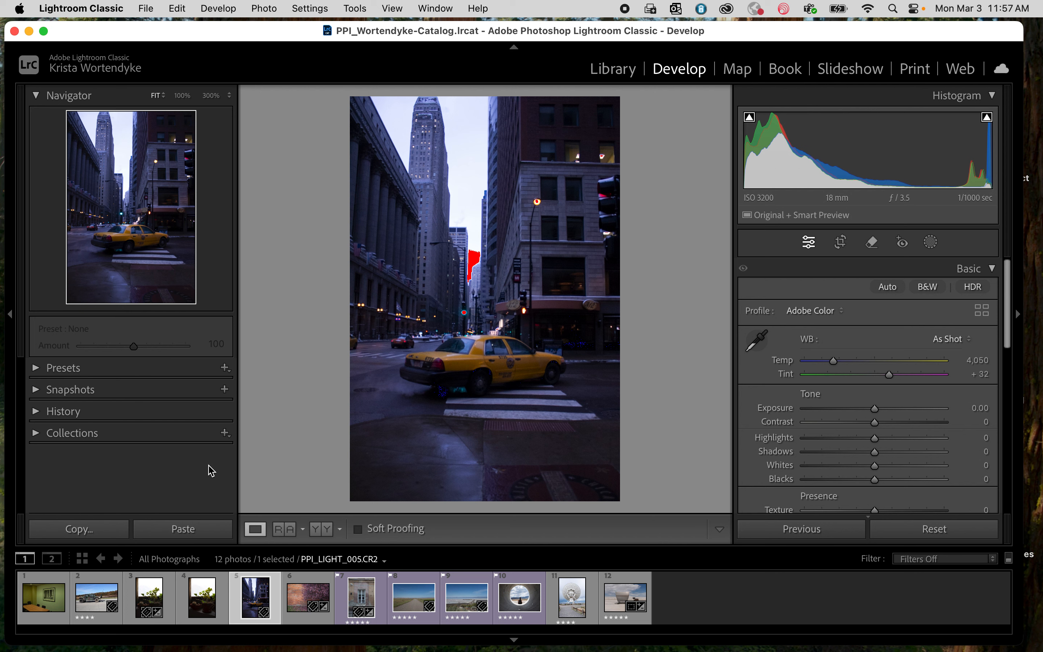
# Step: Look through the Develop adjustment sections from Basic to Calibration and collapse the Color Mixer section
pyautogui.scroll(-5, 908, 284)
pyautogui.scroll(5, 908, 283)
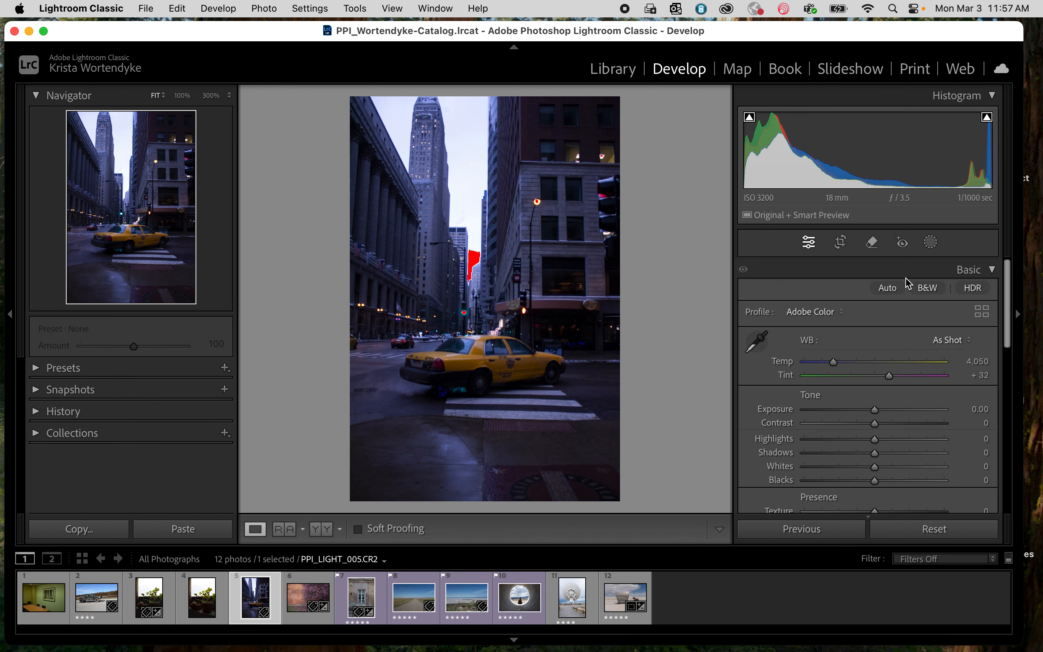
pyautogui.scroll(-3, 909, 283)
pyautogui.scroll(-10, 909, 283)
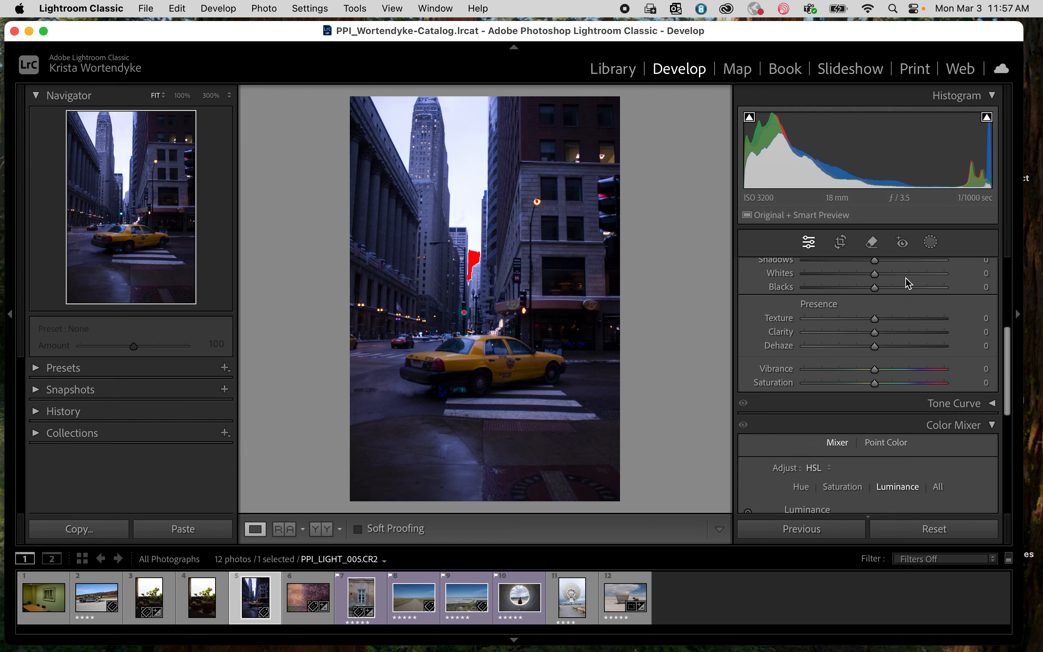
pyautogui.click(995, 324)
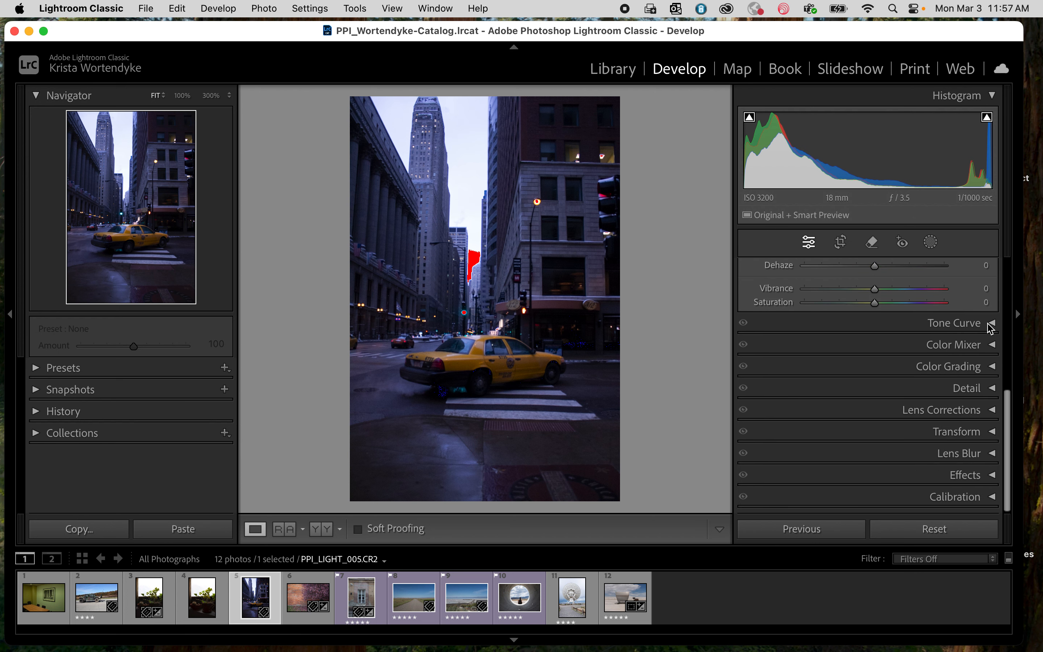
pyautogui.scroll(2, 971, 417)
pyautogui.scroll(5, 963, 424)
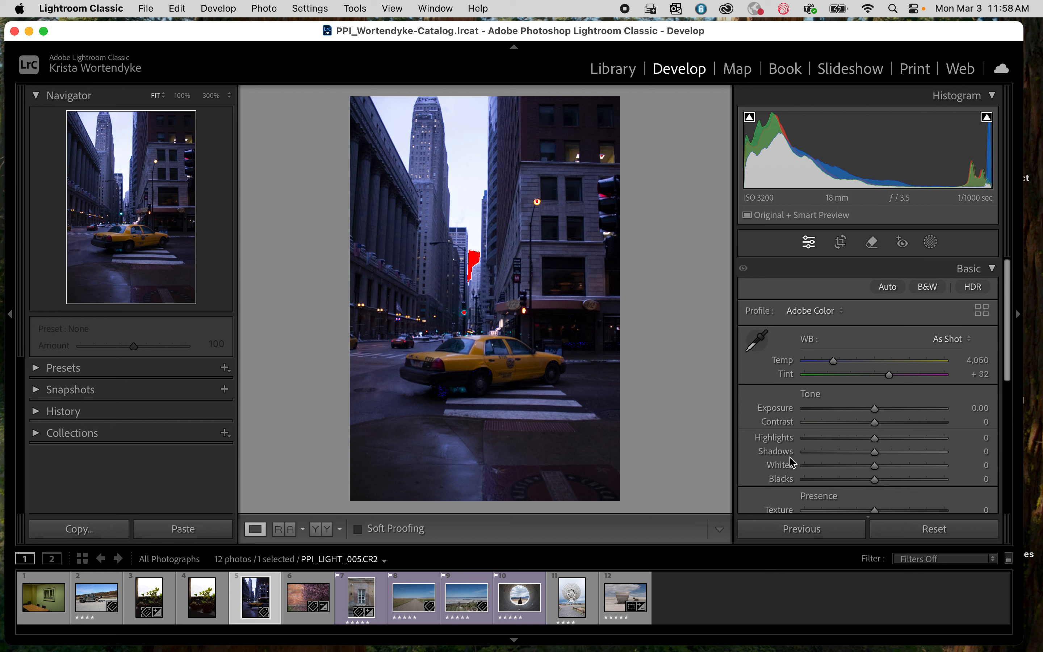
pyautogui.scroll(-1, 754, 477)
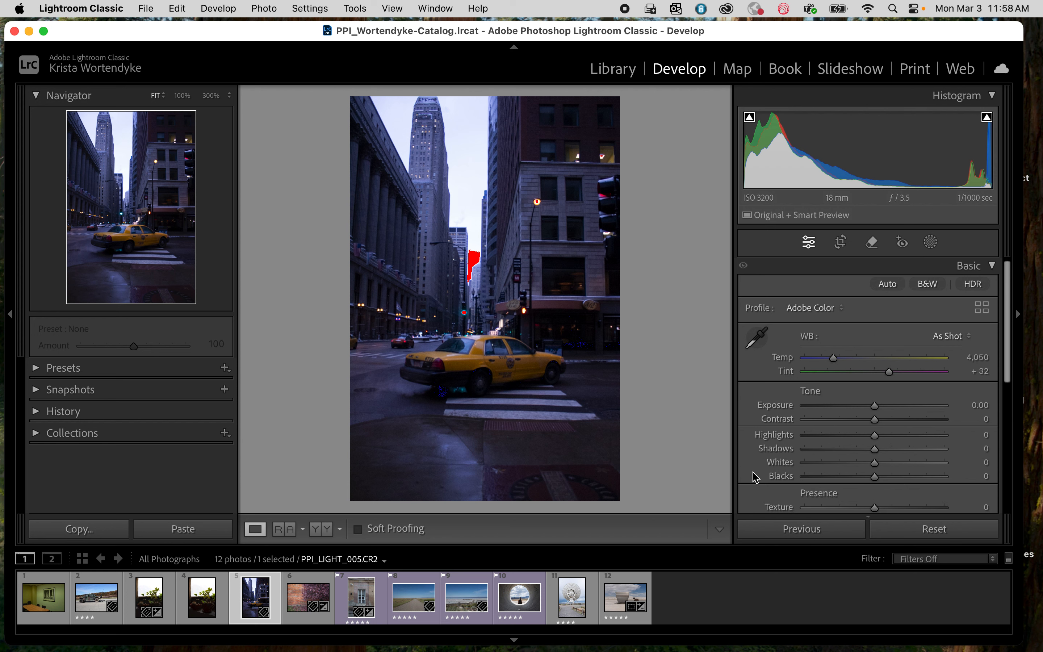
# Step: Try Remove Chromatic Aberration in the taxi photo's lens corrections and switch it off again
pyautogui.scroll(-3, 755, 477)
pyautogui.scroll(-20, 936, 463)
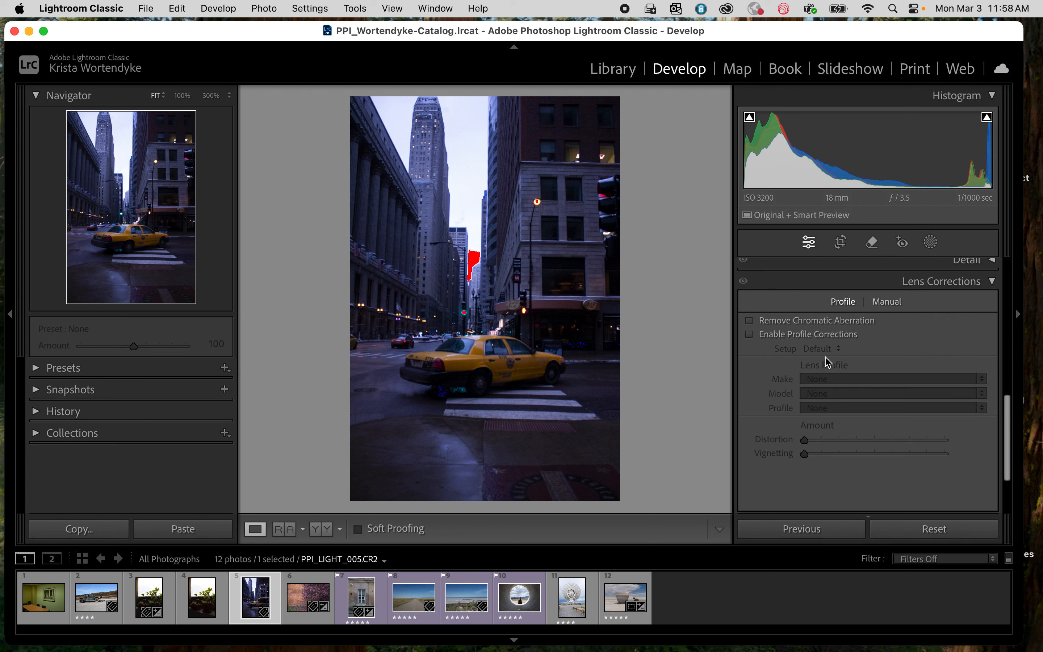
pyautogui.click(750, 321)
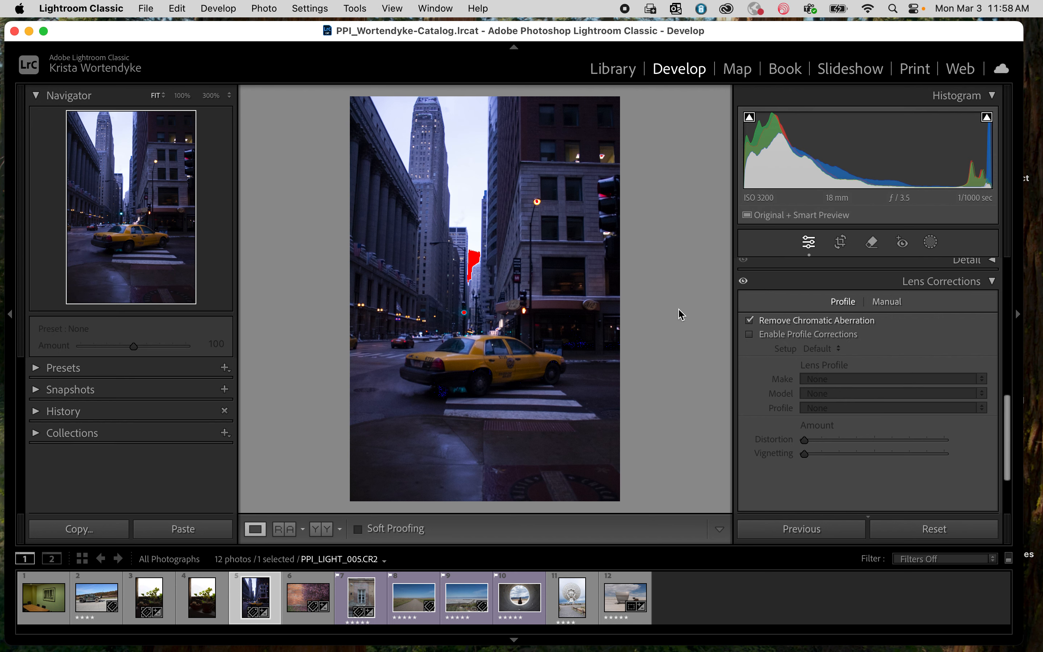
pyautogui.click(749, 321)
# Step: Inspect the skyscraper's edge against the sky at 300% and enable Remove Chromatic Aberration
pyautogui.click(448, 172)
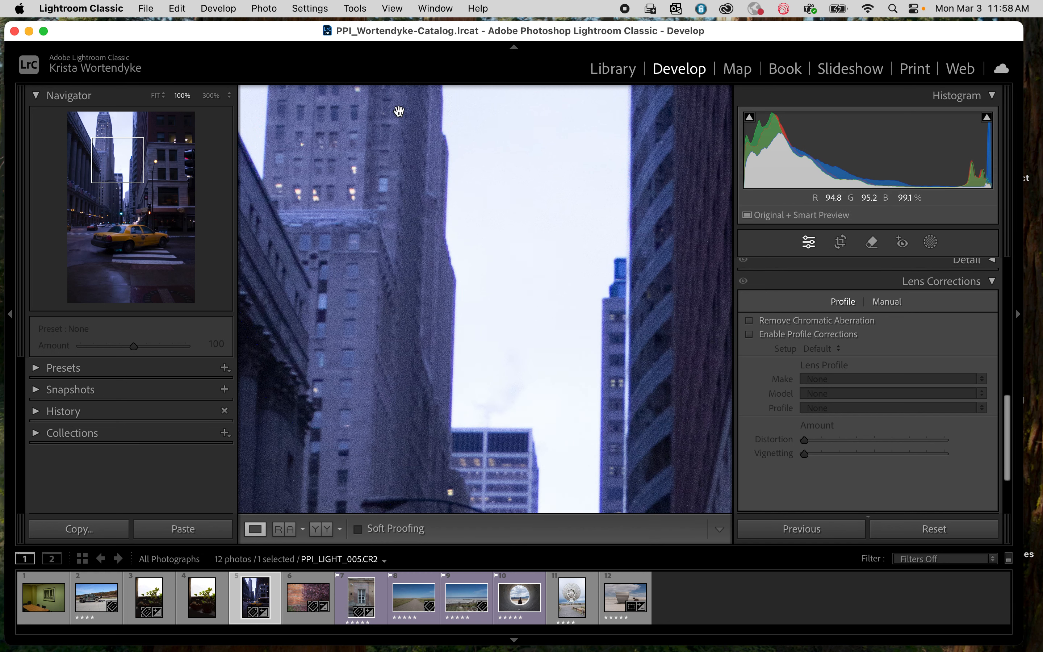
pyautogui.click(213, 97)
pyautogui.moveTo(321, 272); pyautogui.dragTo(369, 197)
pyautogui.moveTo(370, 309); pyautogui.dragTo(370, 247)
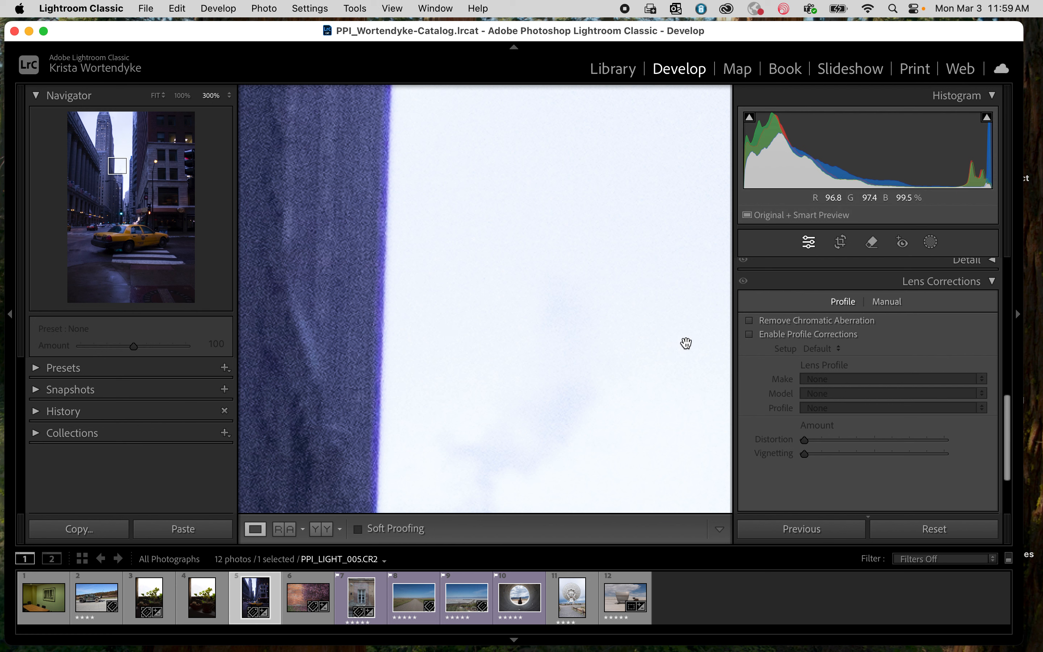
pyautogui.click(748, 322)
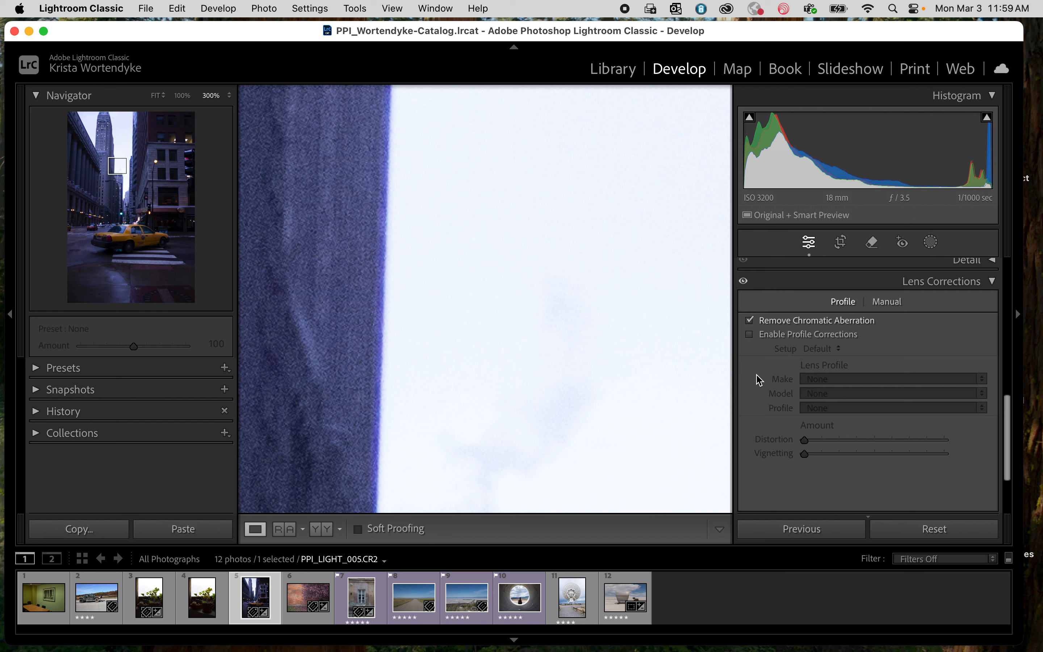
# Step: Set the purple Defringe amount to 2 in the manual lens corrections of the taxi photo
pyautogui.scroll(-2, 760, 393)
pyautogui.scroll(-2, 762, 395)
pyautogui.scroll(2, 762, 395)
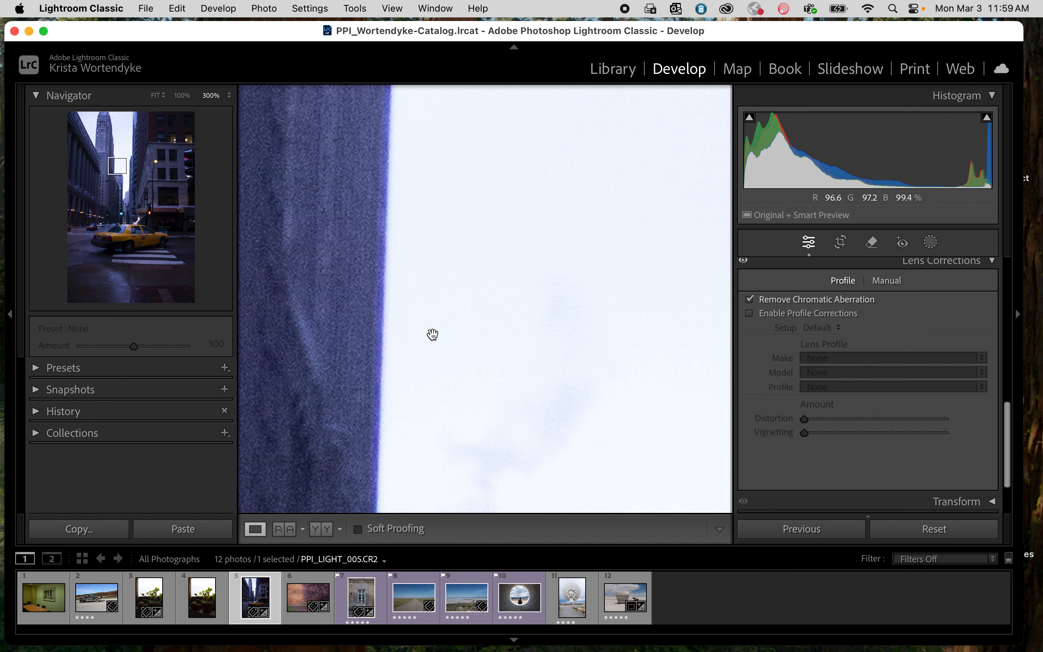
pyautogui.click(887, 281)
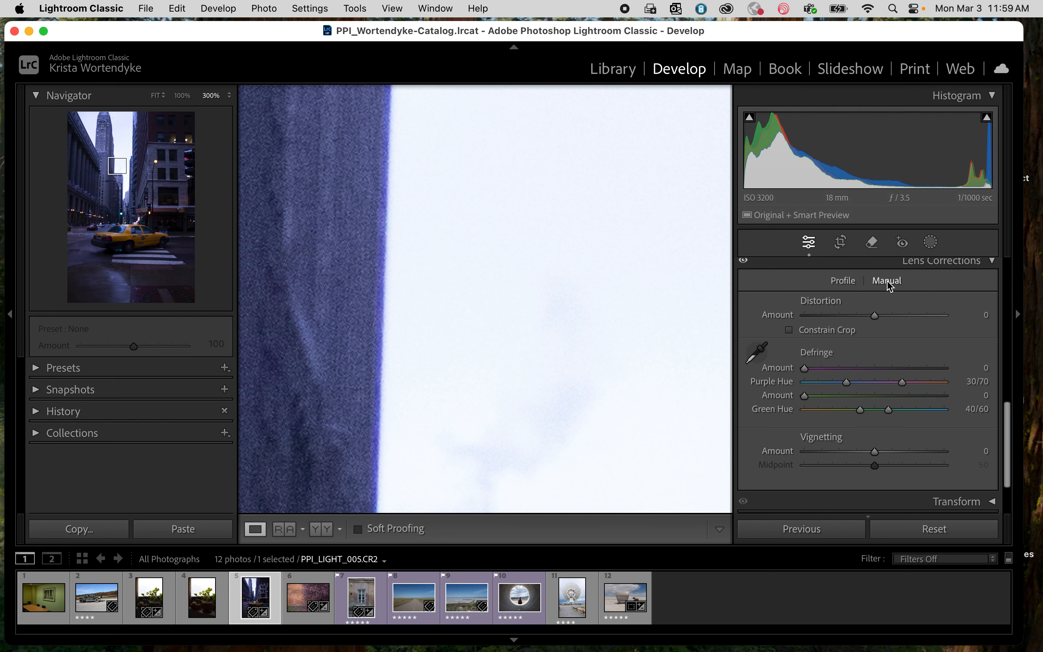
pyautogui.moveTo(807, 369); pyautogui.dragTo(826, 368)
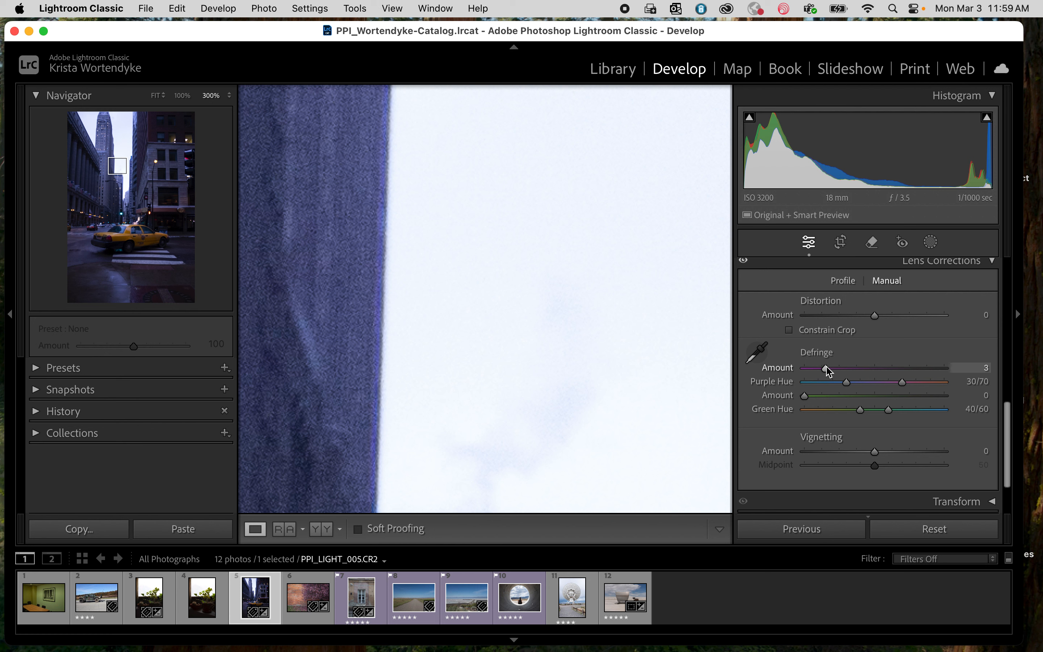
pyautogui.moveTo(826, 369); pyautogui.dragTo(821, 369)
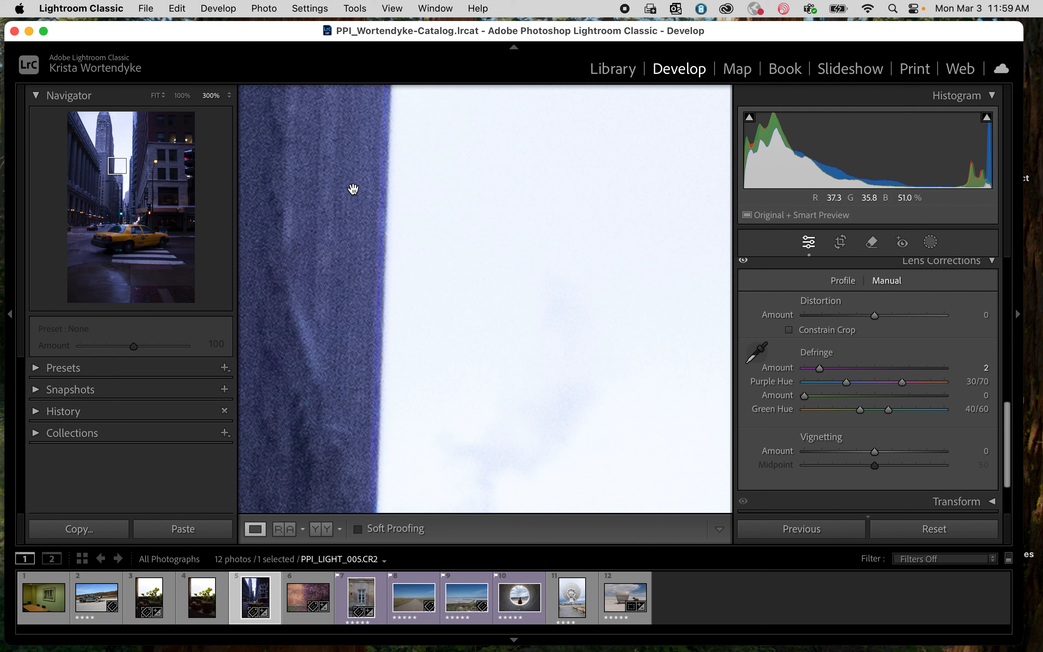
# Step: Compare the defringed building edge at the Fit, 100% and 300% zoom levels
pyautogui.click(373, 298)
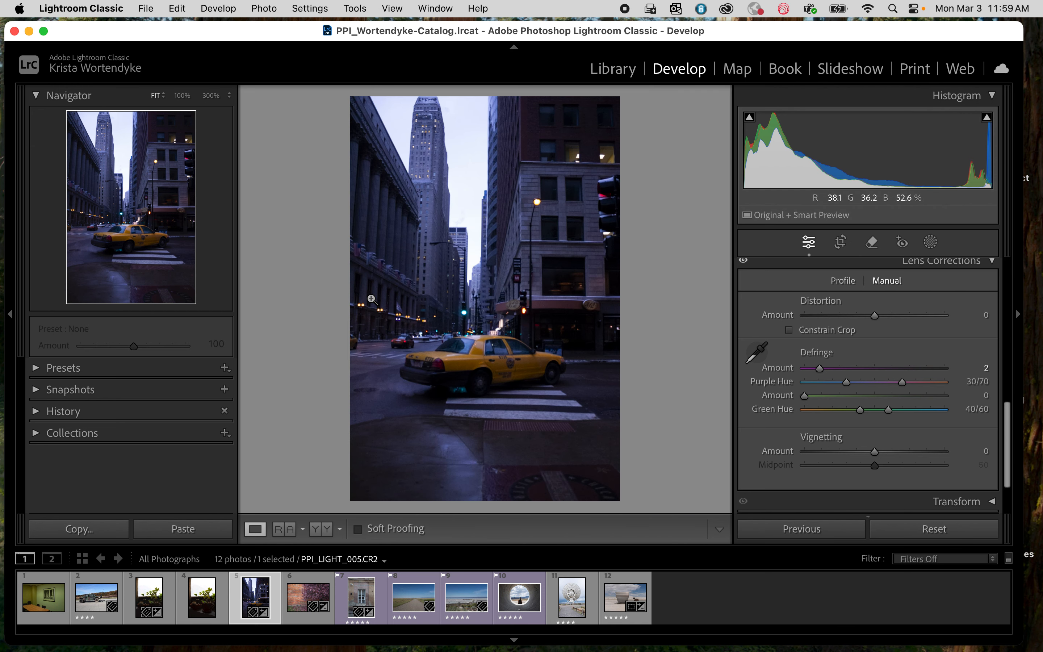
pyautogui.click(183, 96)
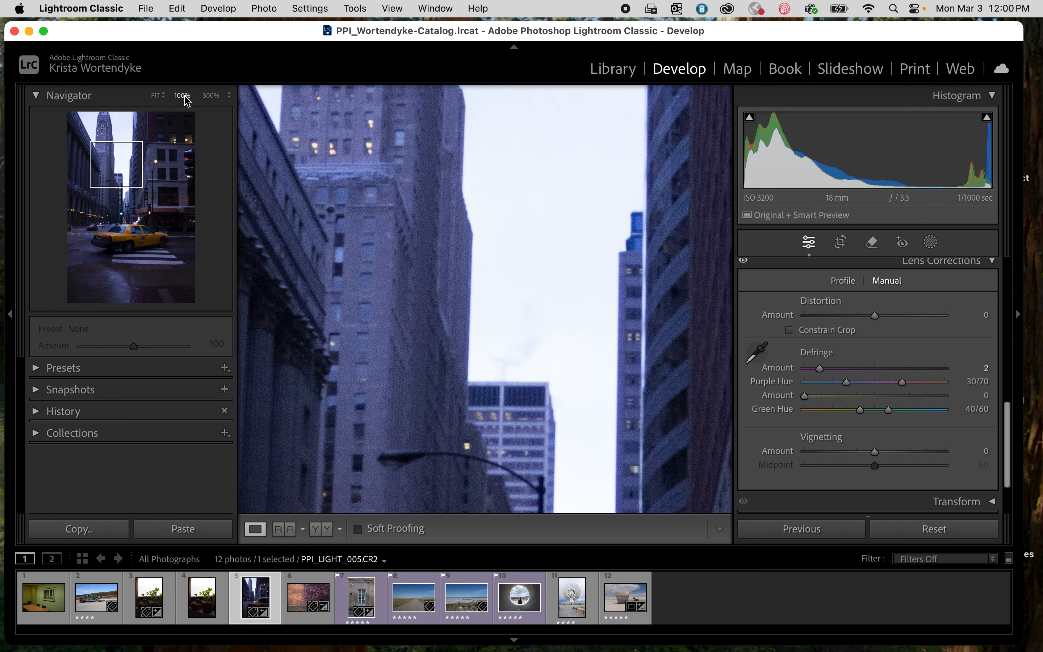
pyautogui.click(218, 98)
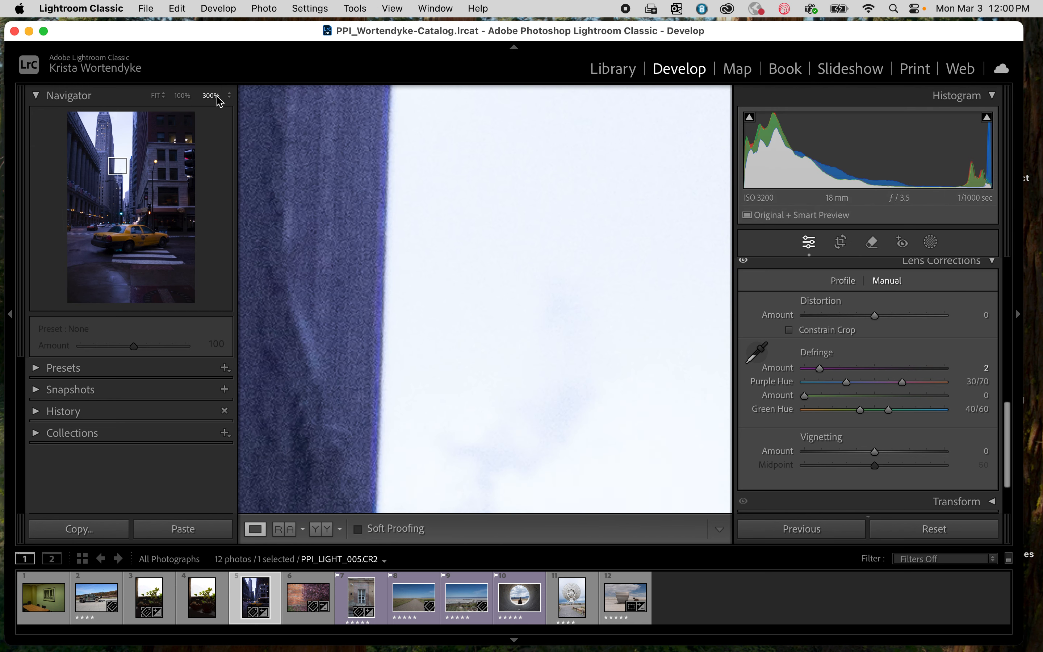
pyautogui.click(229, 96)
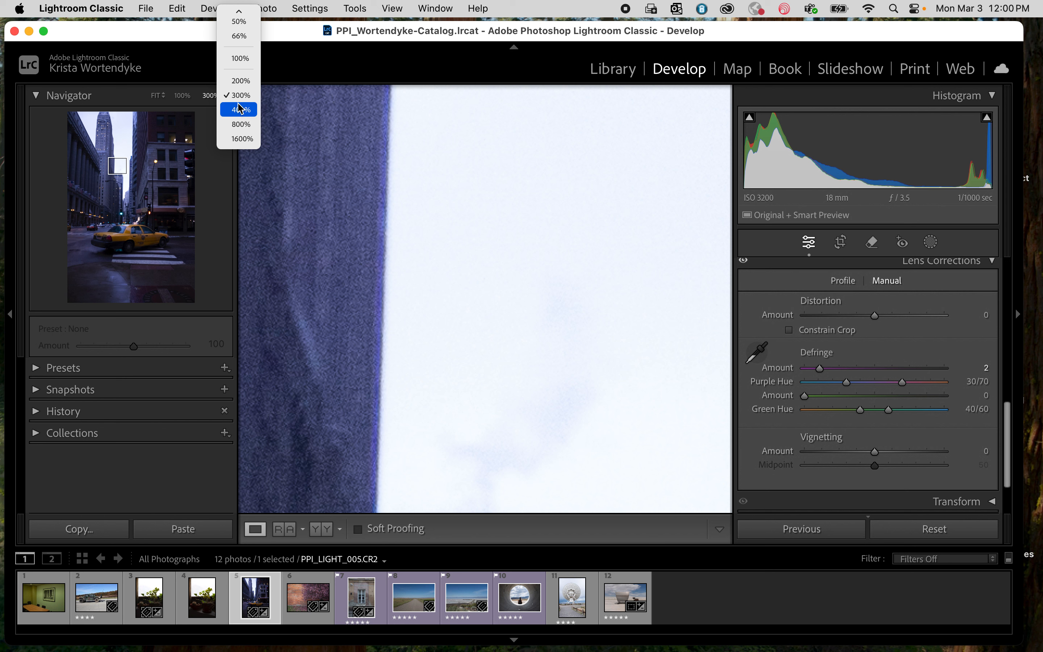
pyautogui.click(241, 97)
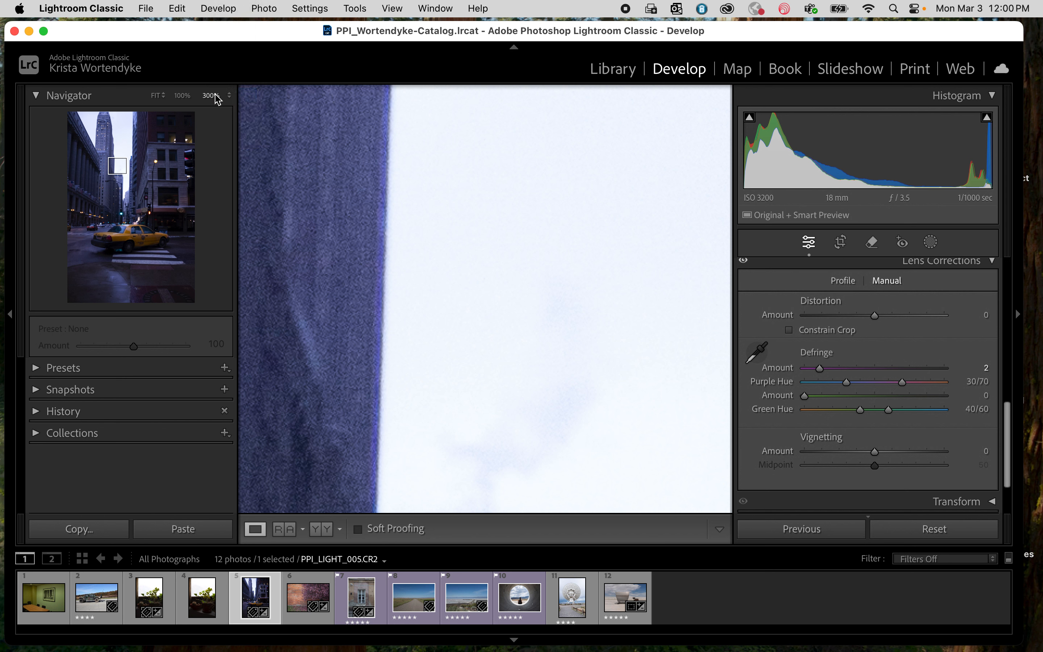
pyautogui.click(157, 97)
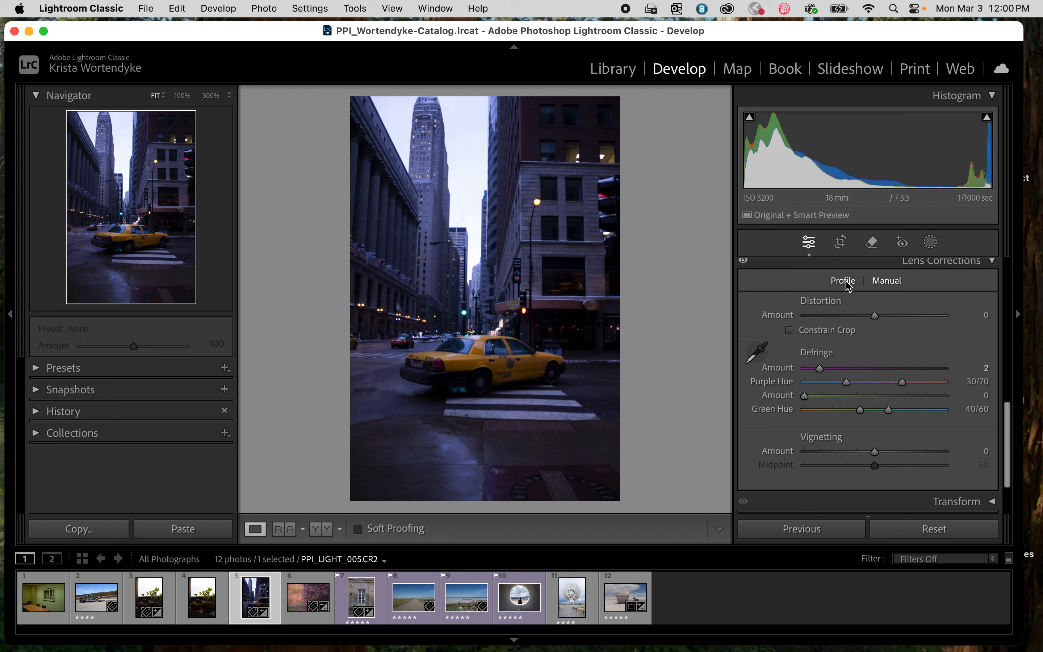
# Step: Enable profile corrections in the taxi photo's profile-based lens corrections
pyautogui.scroll(1, 847, 283)
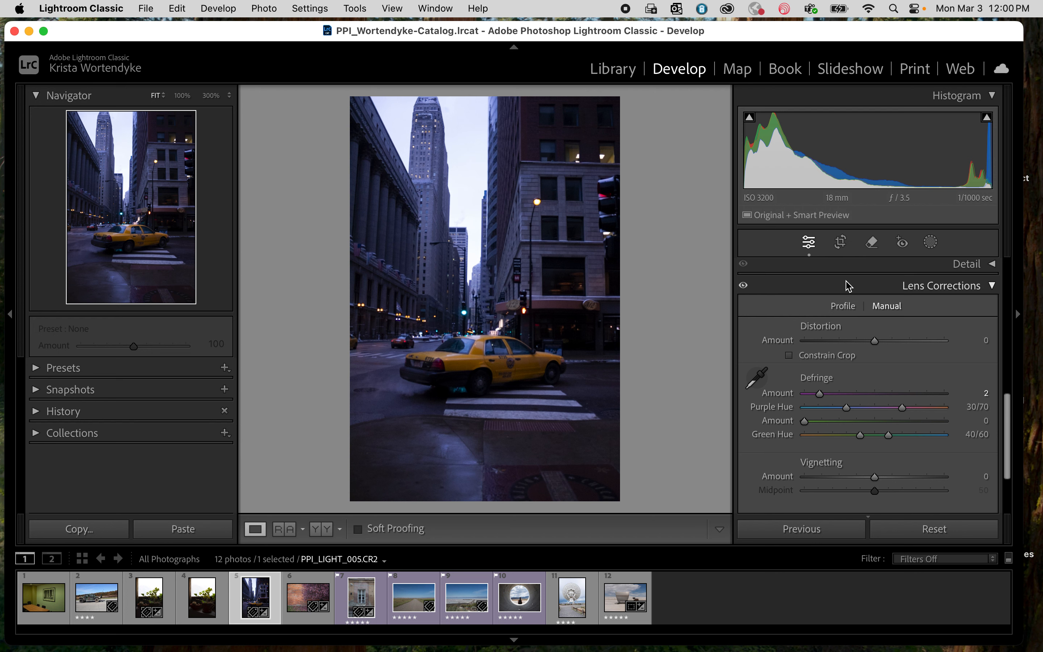
pyautogui.click(843, 306)
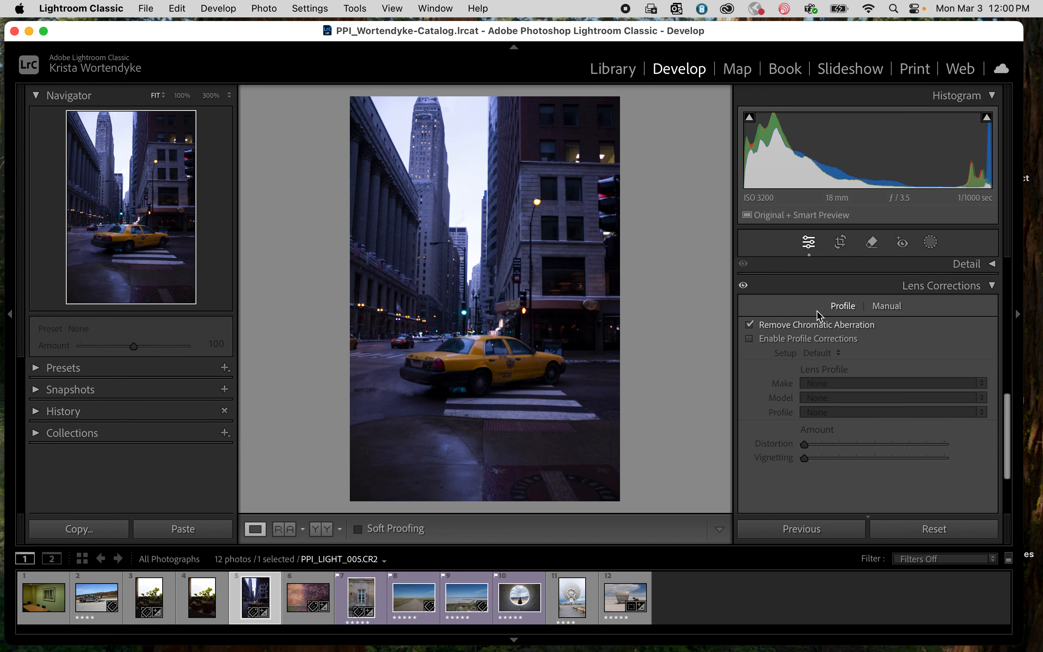
pyautogui.click(750, 339)
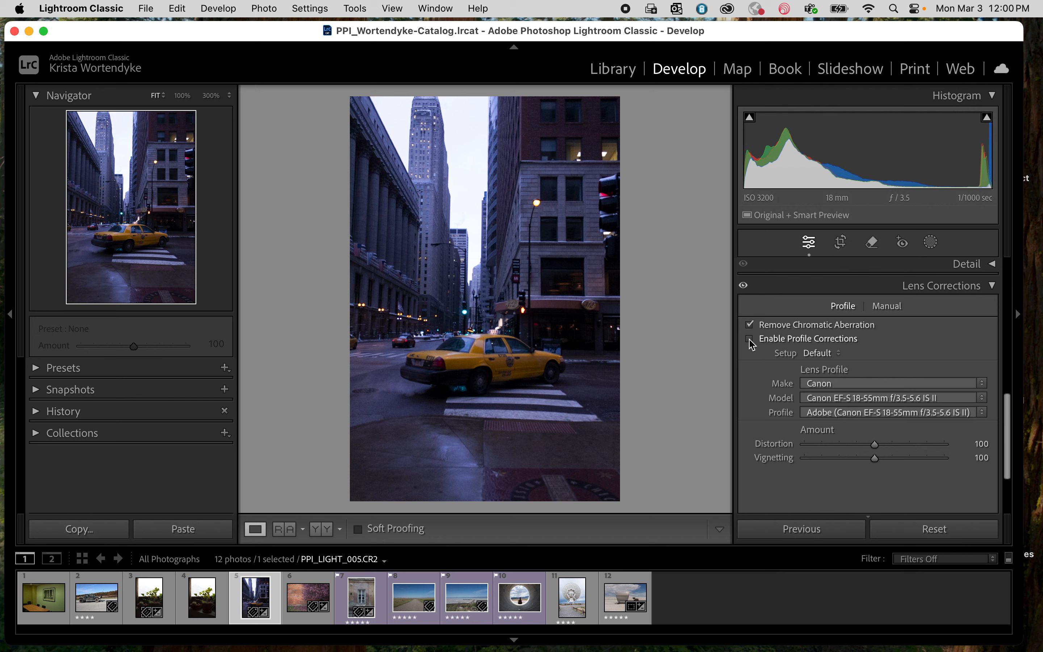
pyautogui.click(750, 339)
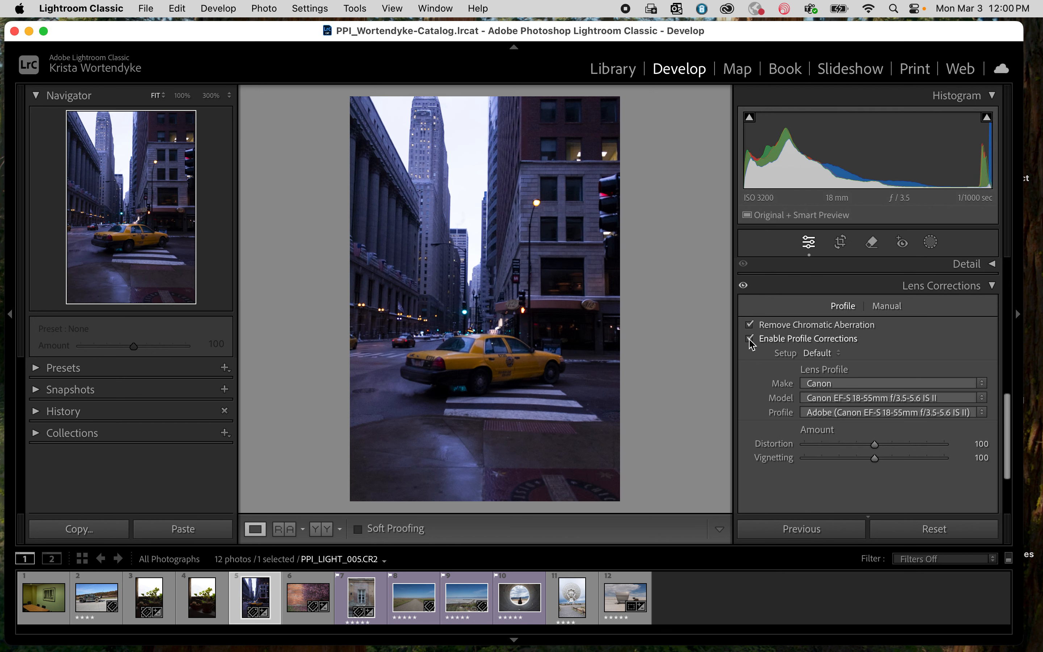
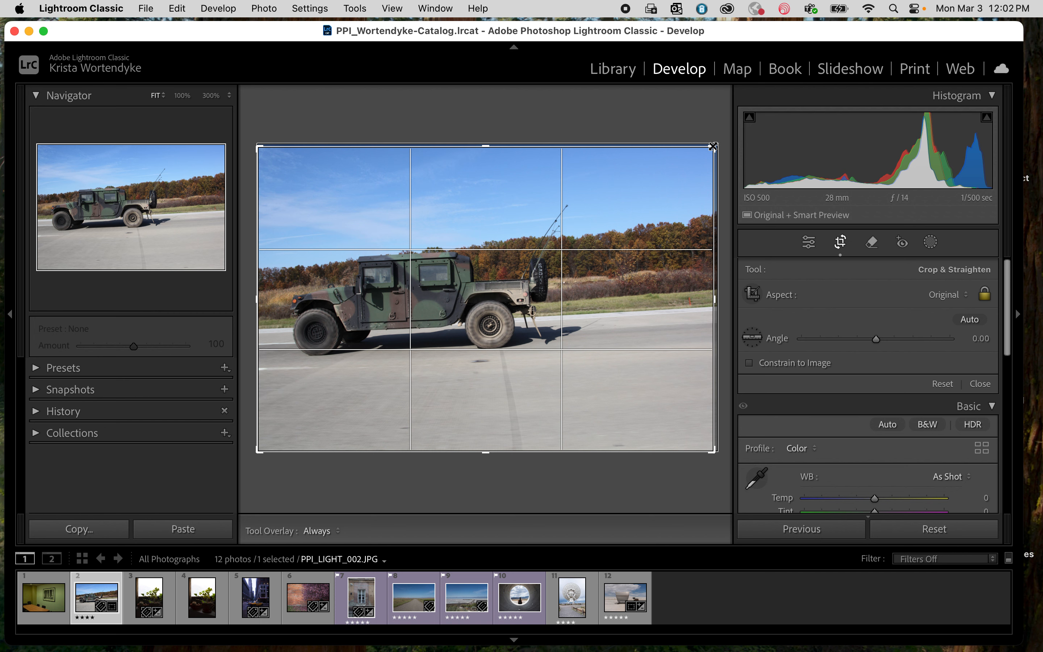
# Step: Straighten the military vehicle photo by about 2.77° with a level line drawn along the road's far edge
pyautogui.press('Return')
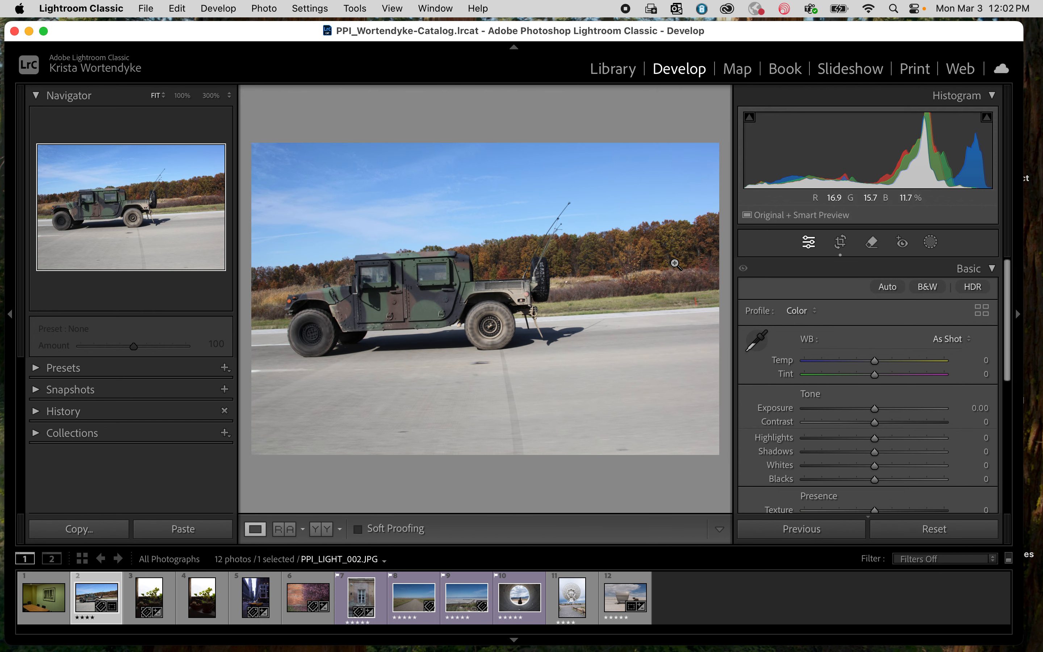
pyautogui.click(840, 243)
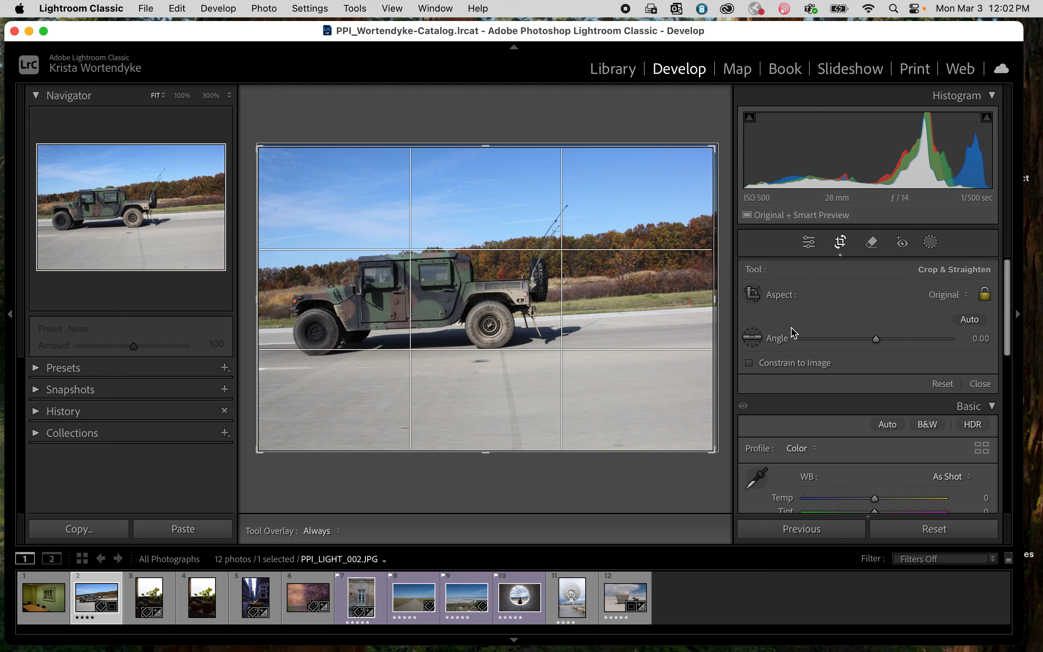
pyautogui.click(752, 338)
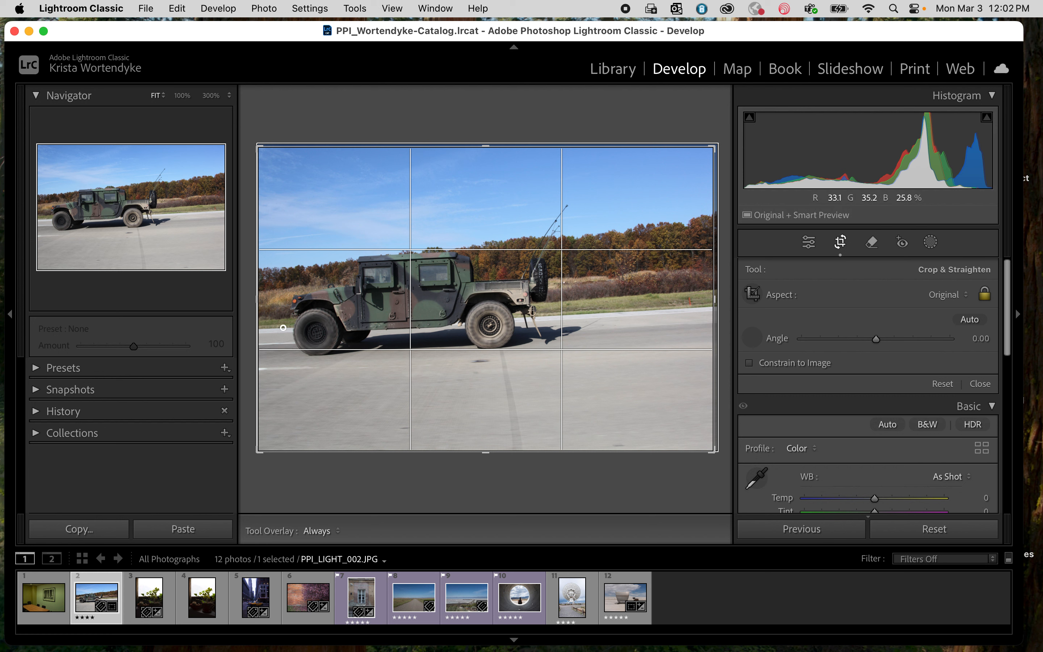
pyautogui.moveTo(283, 328); pyautogui.dragTo(638, 310)
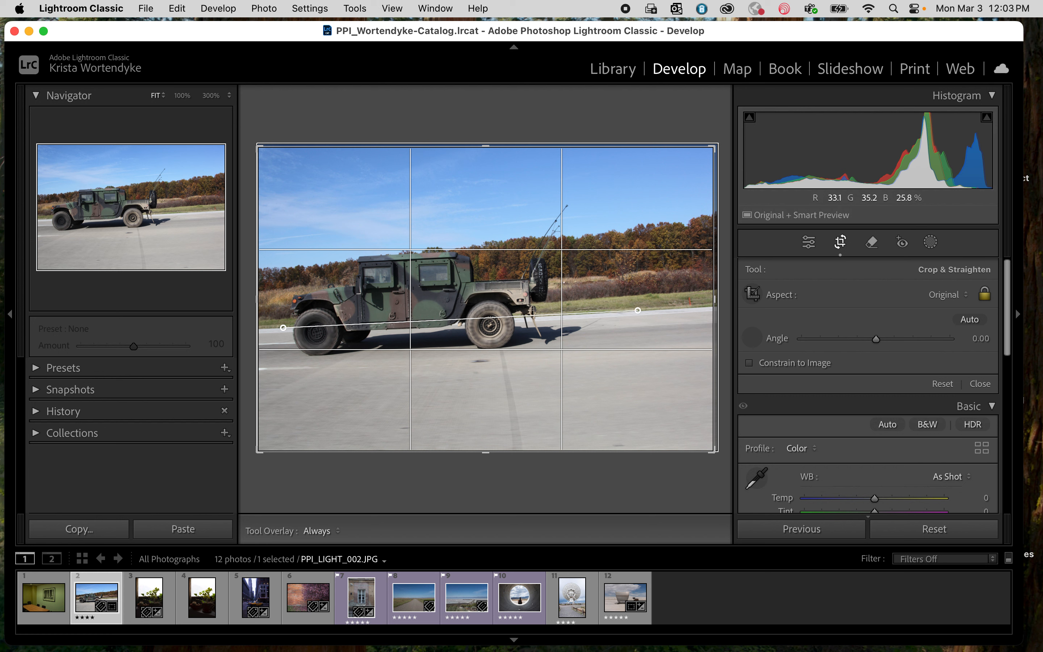
pyautogui.moveTo(637, 310); pyautogui.dragTo(638, 310)
pyautogui.moveTo(638, 310); pyautogui.dragTo(639, 310)
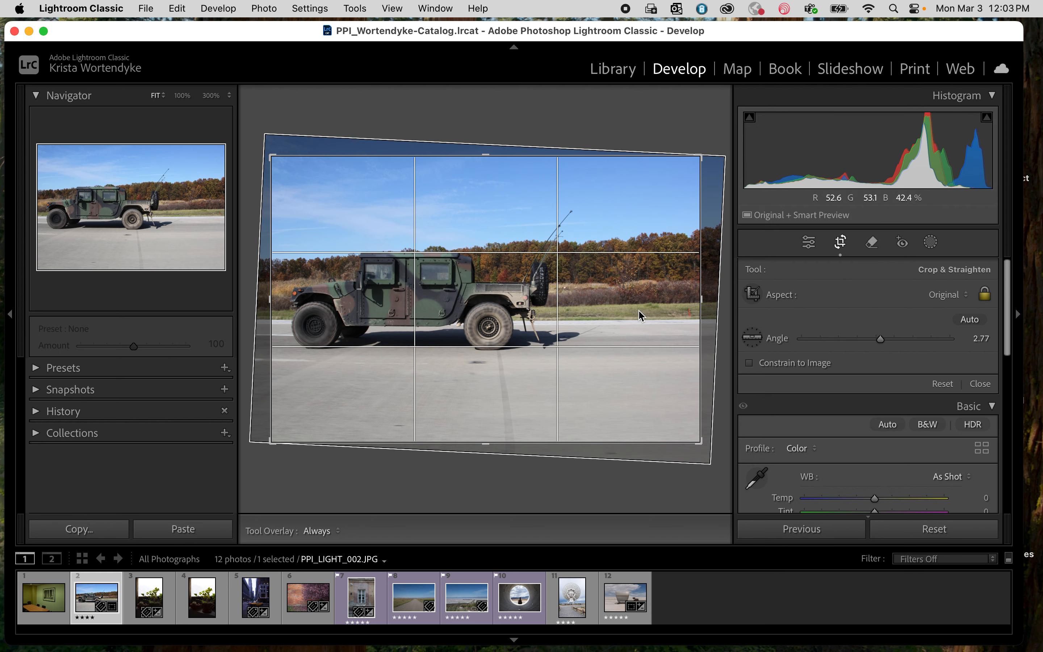
pyautogui.press('Return')
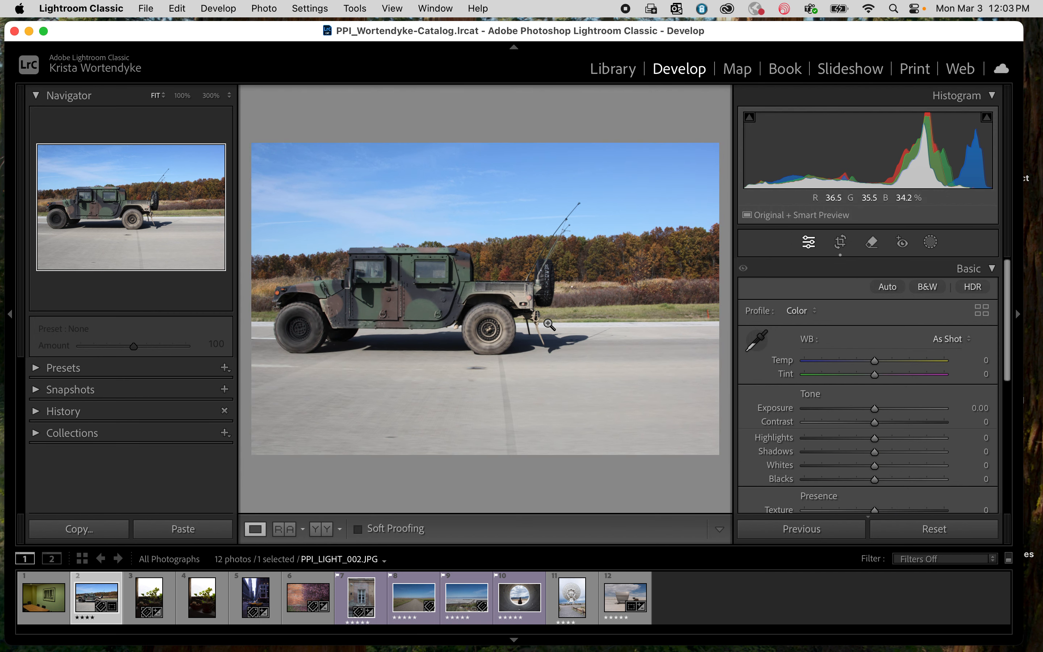
# Step: Reopen Crop & Straighten on the military vehicle photo and undo the straightening
pyautogui.click(840, 242)
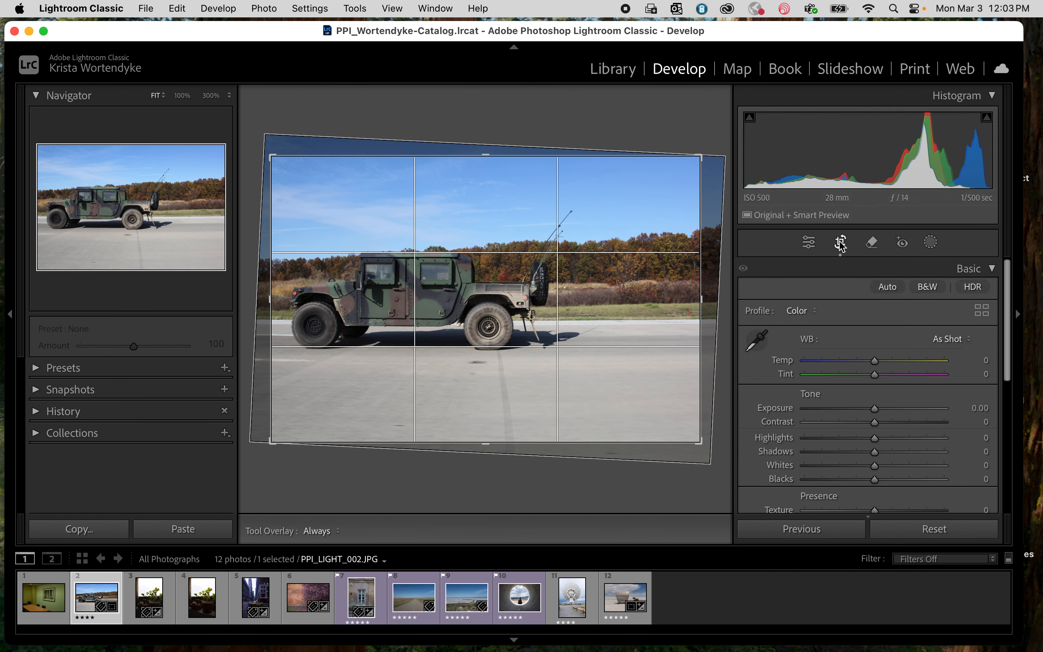
pyautogui.press('super+z')
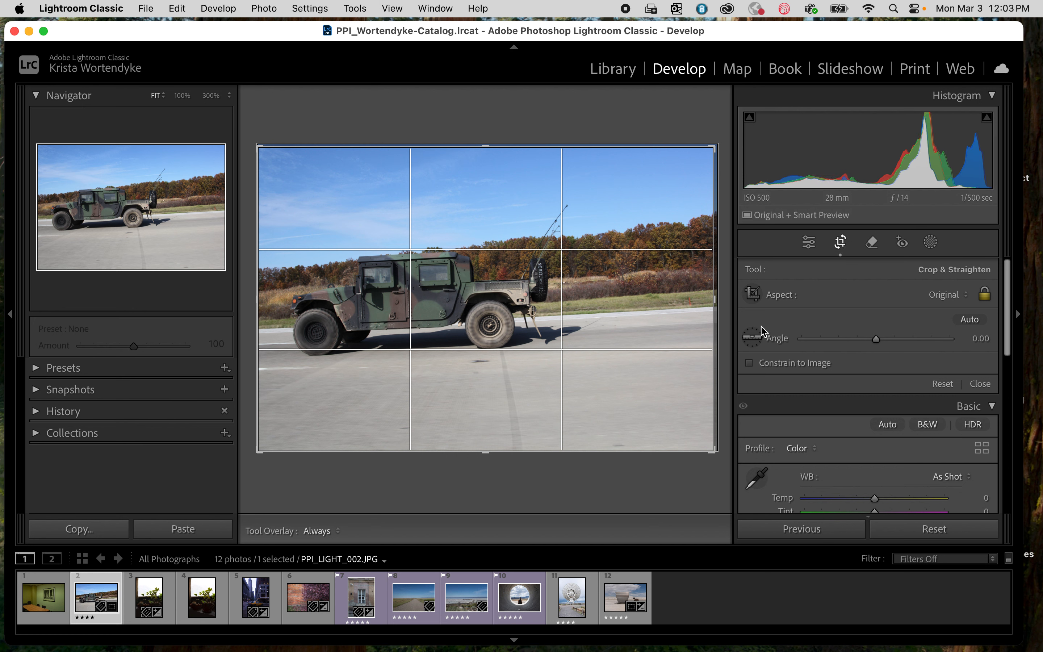
# Step: Straighten the military vehicle photo with an angle of about 3.12°, apply it, and undo the straightening
pyautogui.click(755, 341)
pyautogui.click(755, 340)
pyautogui.moveTo(877, 344); pyautogui.dragTo(884, 344)
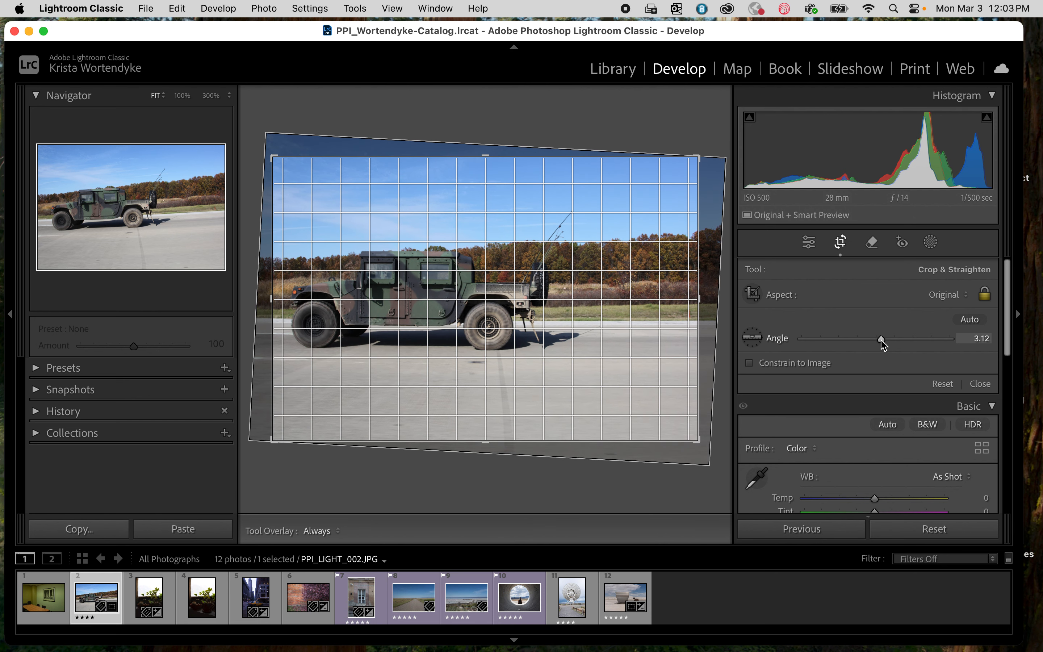
pyautogui.moveTo(883, 345); pyautogui.dragTo(883, 344)
pyautogui.press('Return')
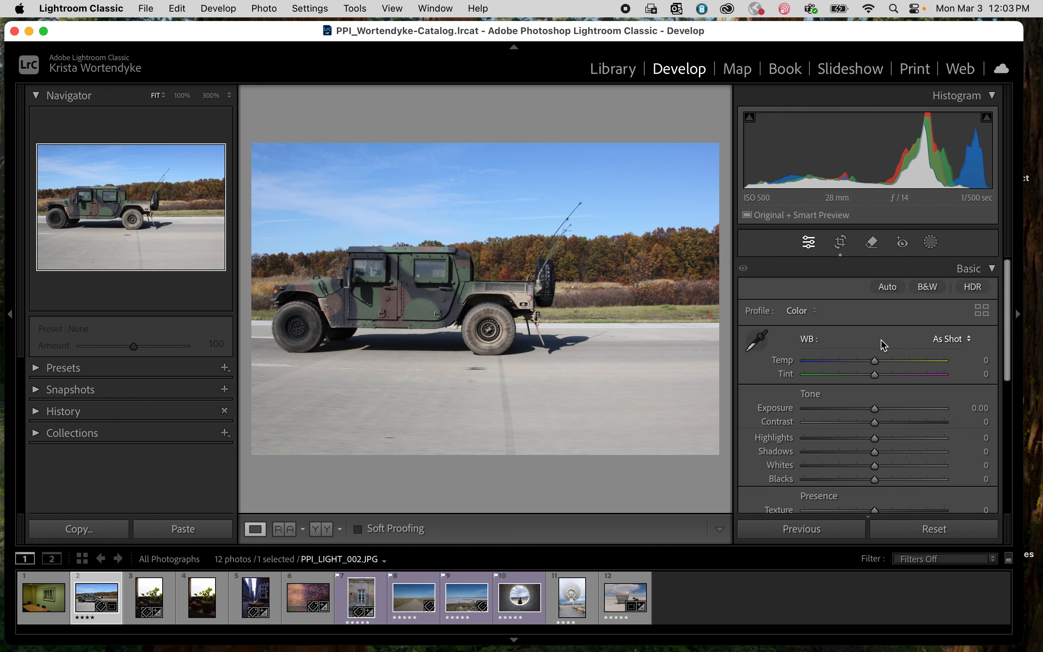
pyautogui.click(841, 243)
pyautogui.press('super+z')
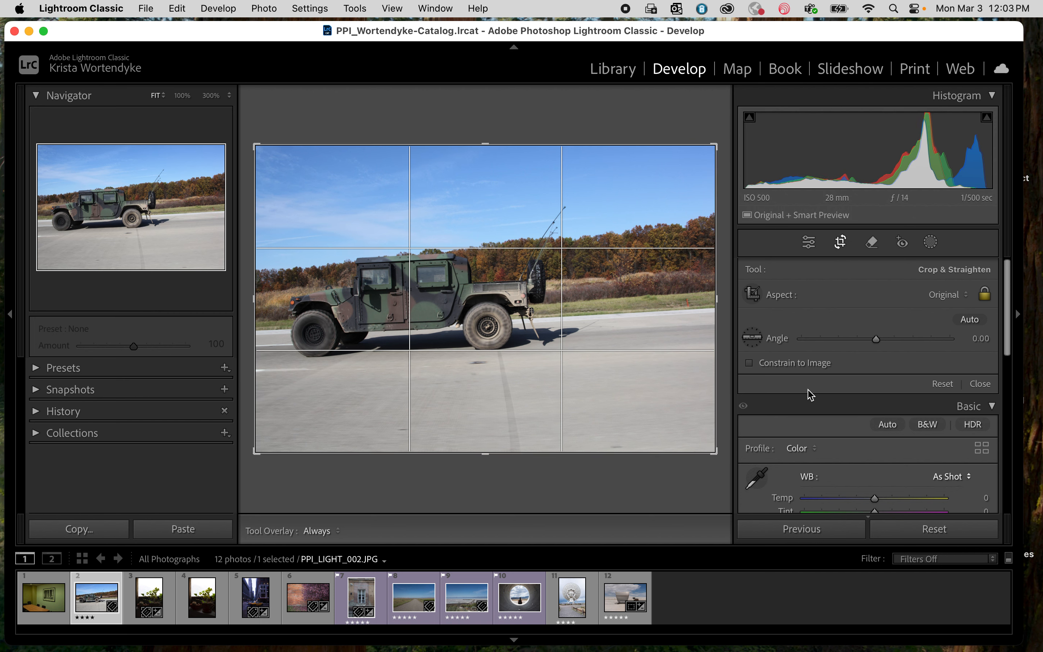
# Step: Expand the Transform settings and open the building window photo PPI_LIGHT_007.dng to show its Upright options
pyautogui.scroll(-10, 806, 460)
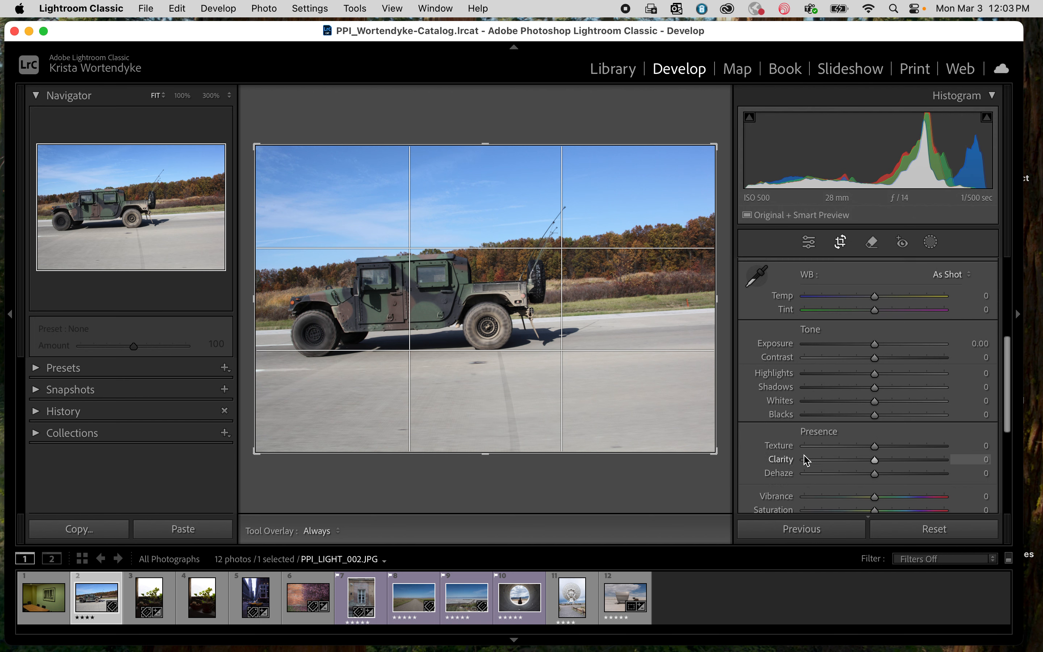
pyautogui.scroll(-4, 806, 460)
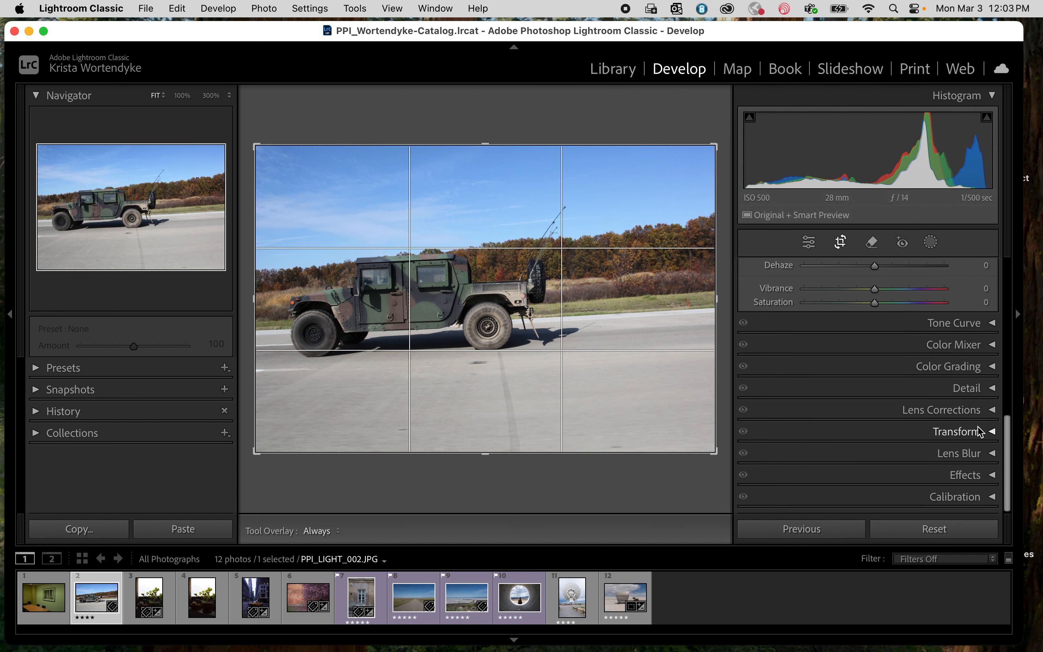
pyautogui.click(993, 432)
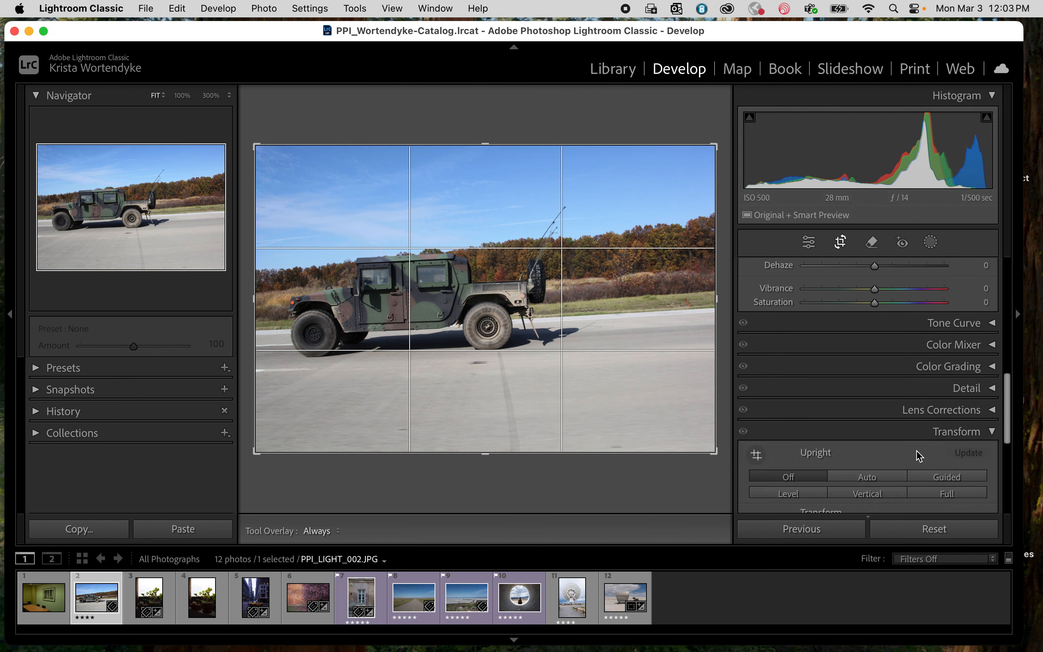
pyautogui.scroll(-3, 916, 458)
pyautogui.click(358, 598)
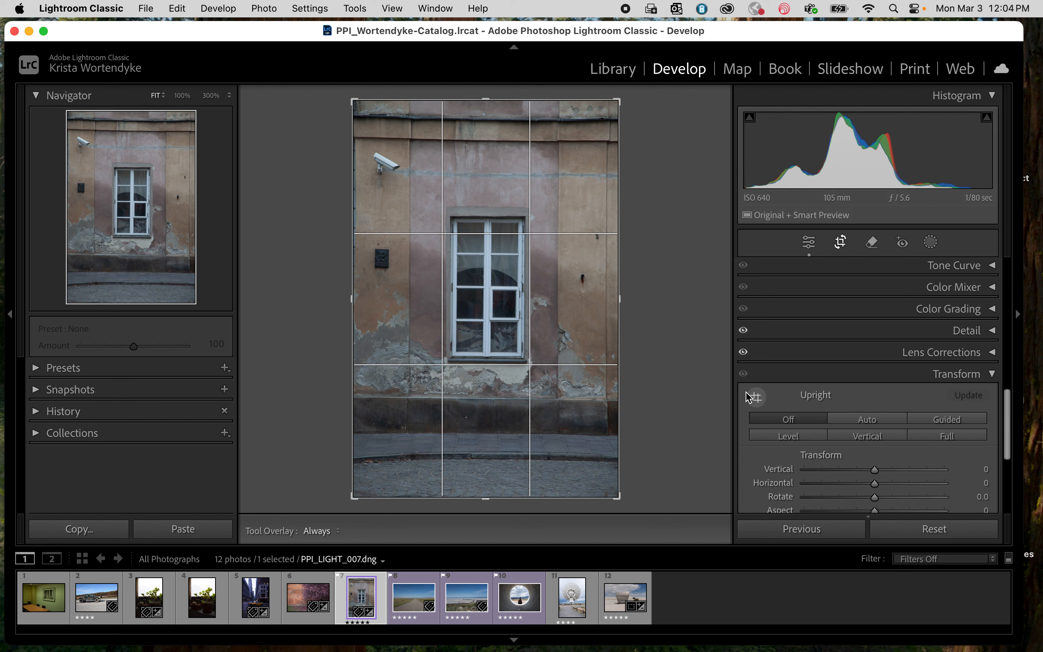
pyautogui.scroll(-3, 750, 489)
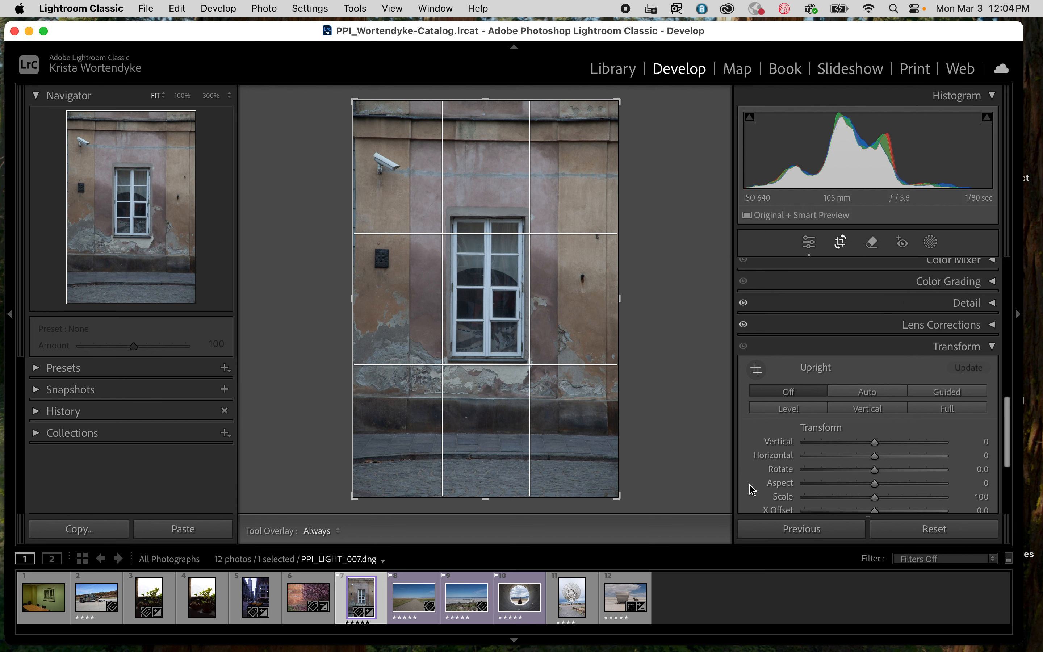
pyautogui.scroll(-2, 752, 489)
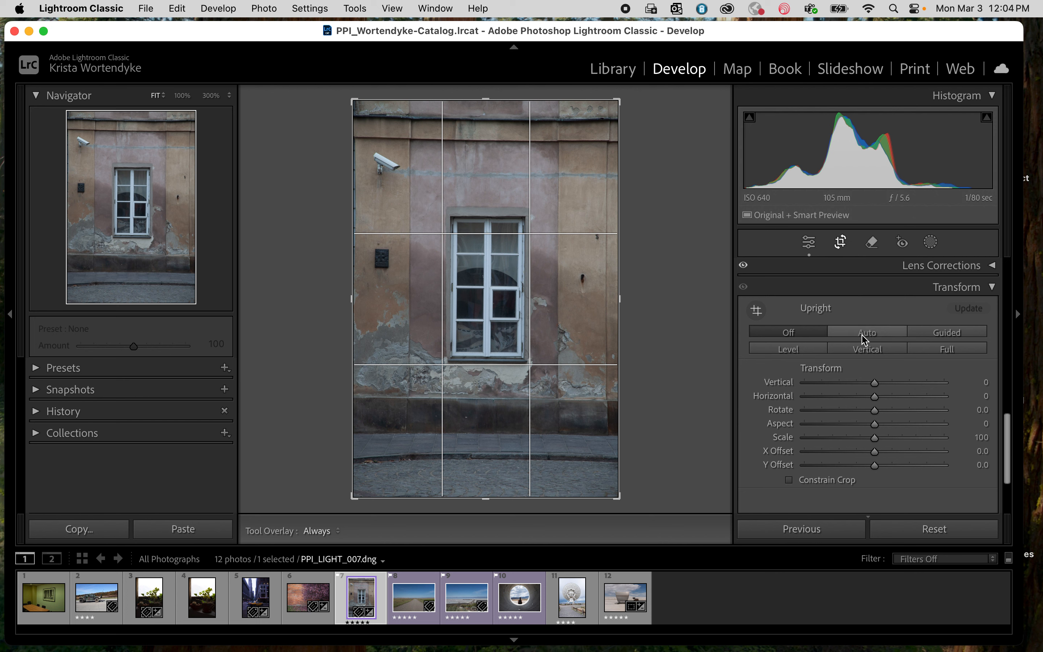
# Step: Try the Auto, Level, Vertical and Full Upright corrections on the window photo and switch Upright back off
pyautogui.click(866, 336)
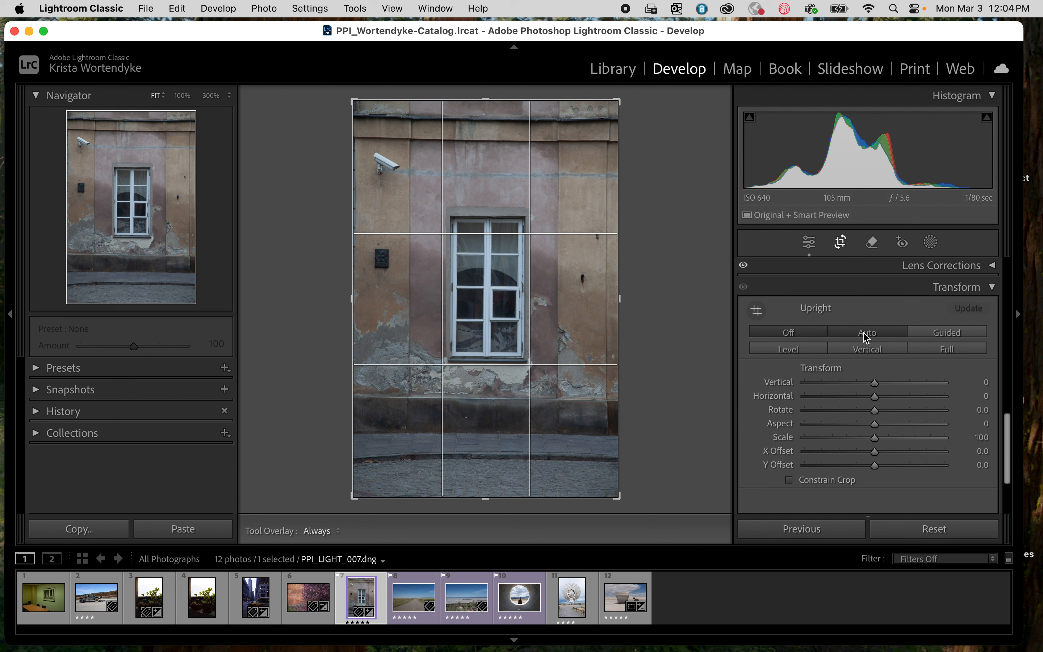
pyautogui.click(800, 335)
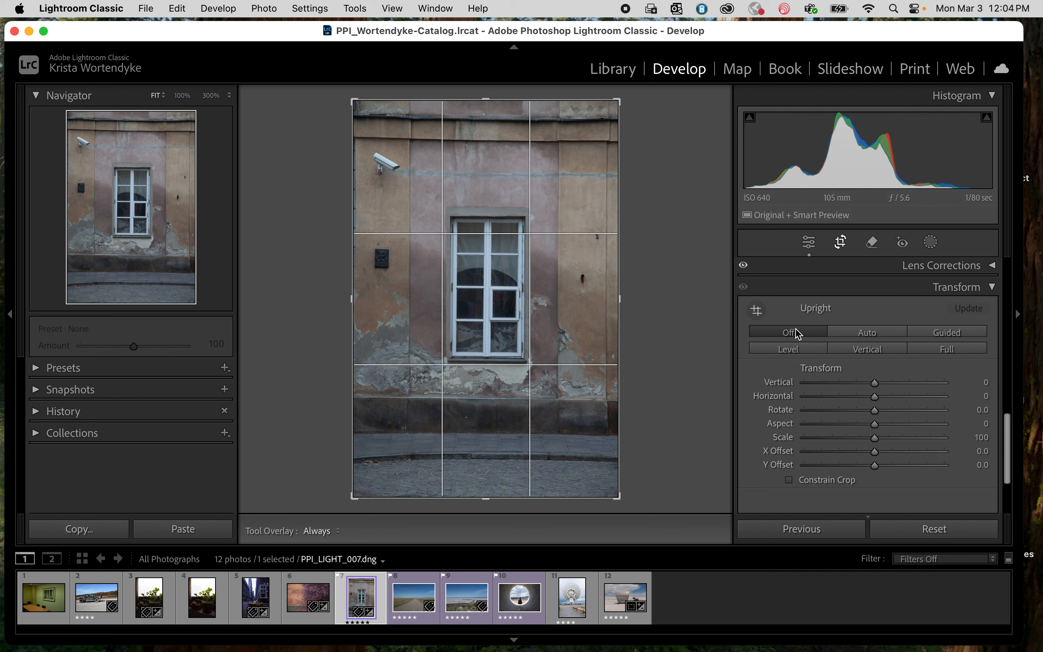
pyautogui.click(861, 335)
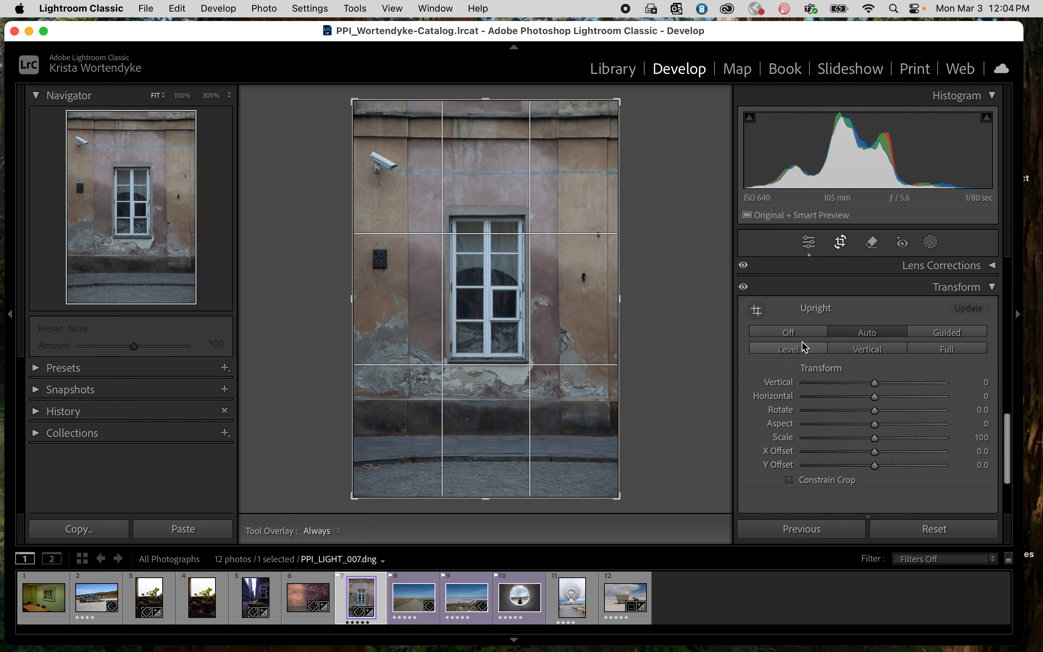
pyautogui.click(797, 333)
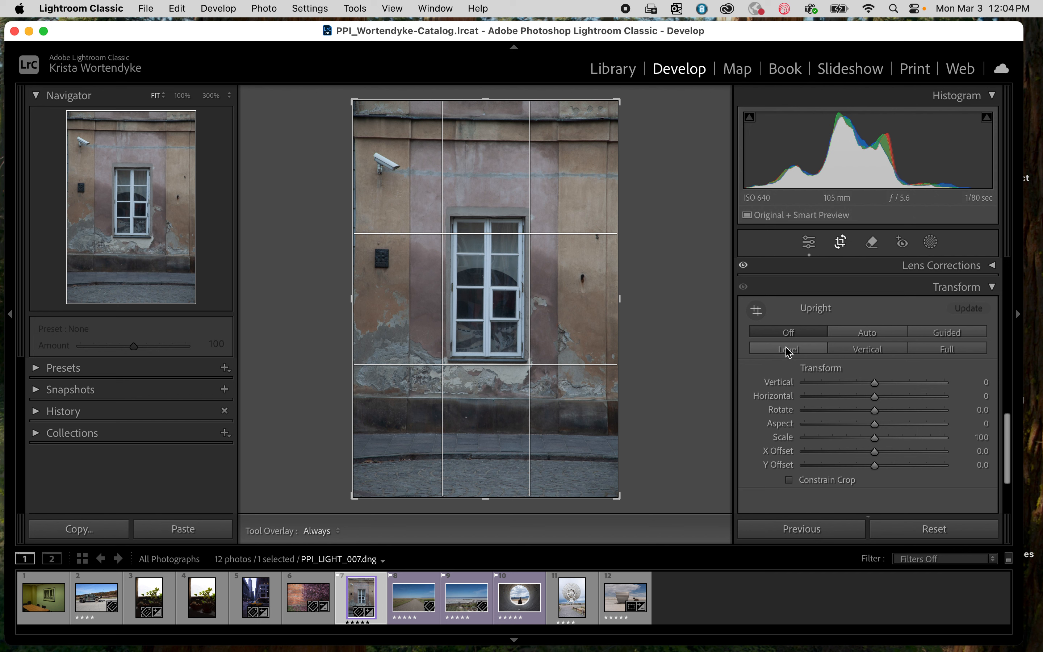
pyautogui.click(788, 349)
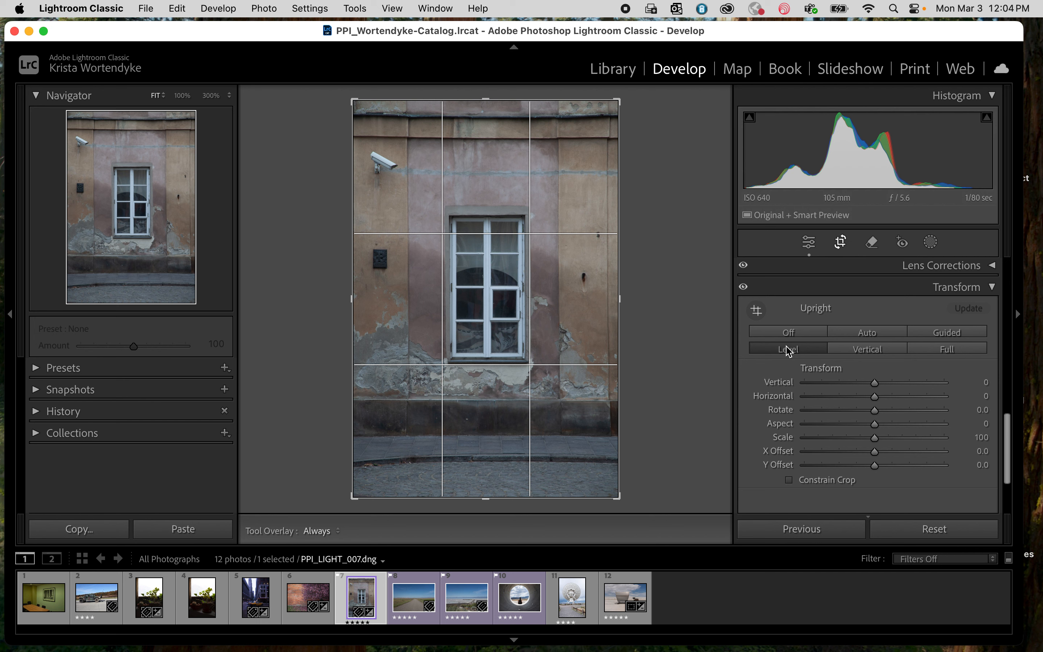
pyautogui.click(869, 352)
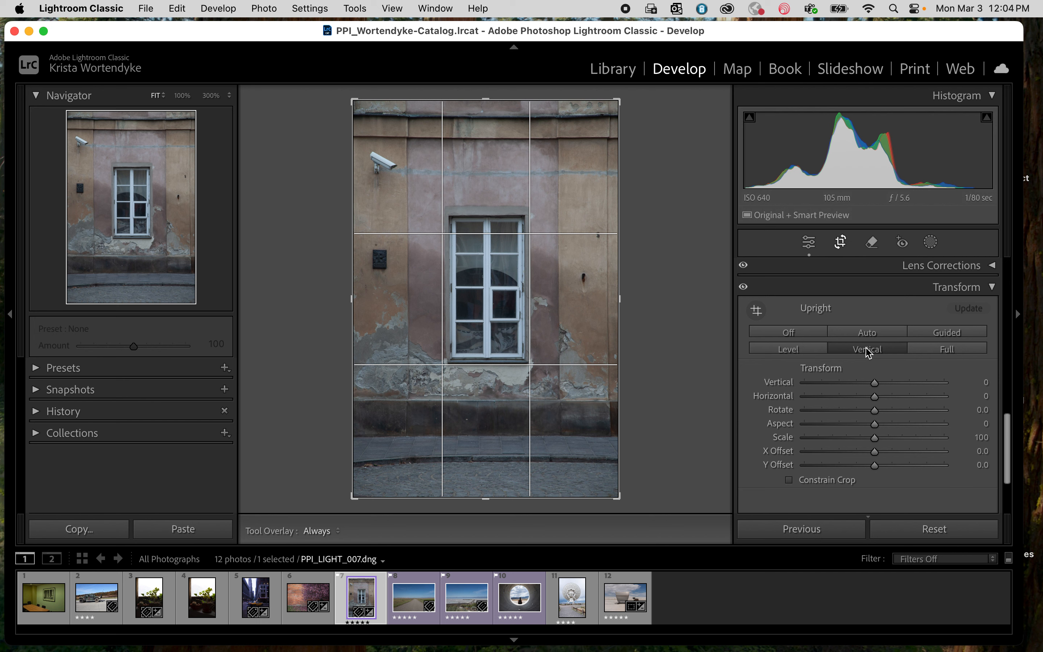
pyautogui.click(944, 351)
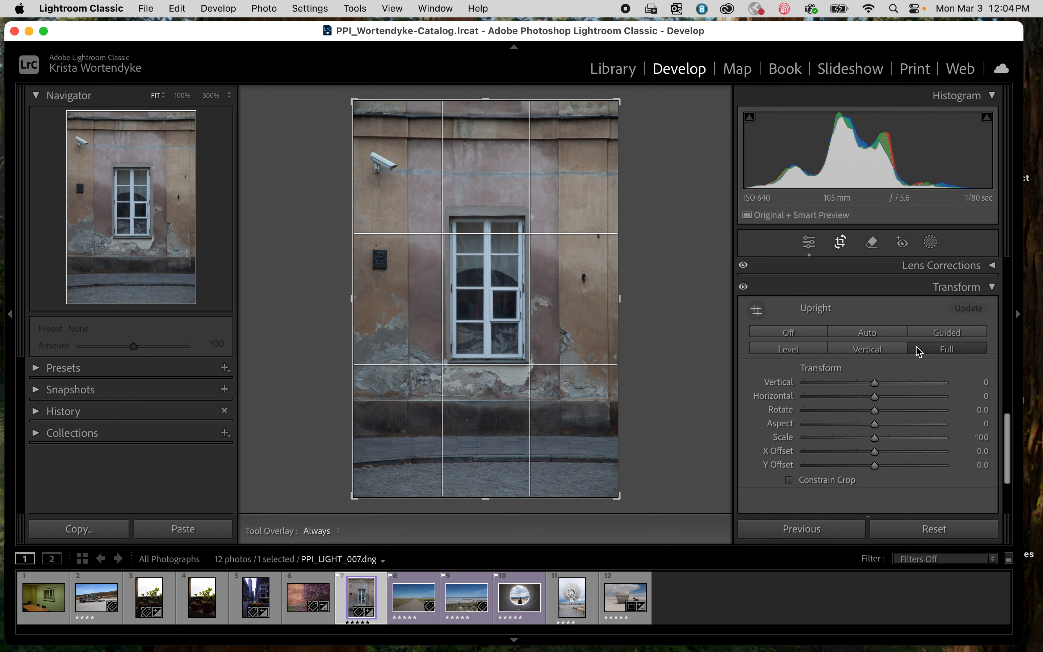
pyautogui.click(802, 335)
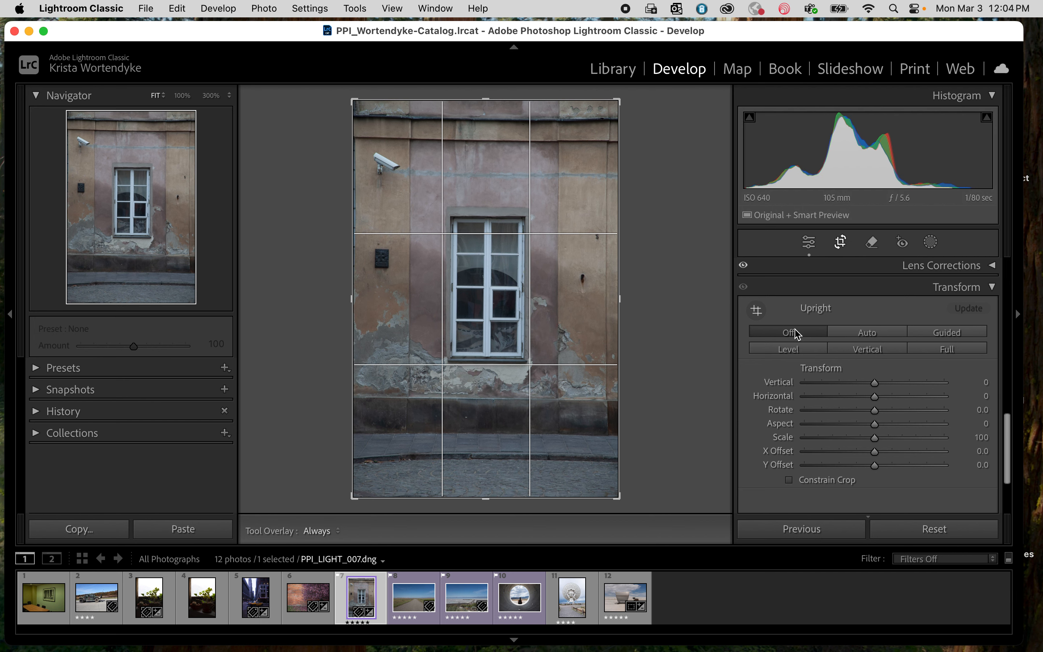
# Step: Apply Guided Upright with vertical guides along the wall seam and window frame, and horizontal guides along the cornice and the lower ledge
pyautogui.click(757, 310)
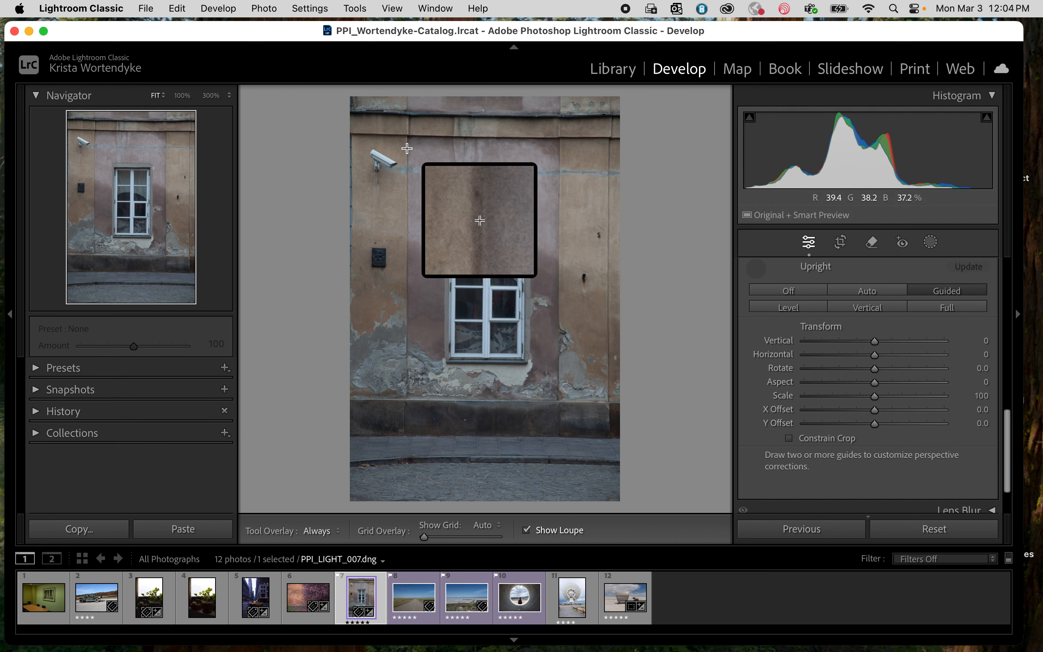
pyautogui.moveTo(406, 147); pyautogui.dragTo(406, 309)
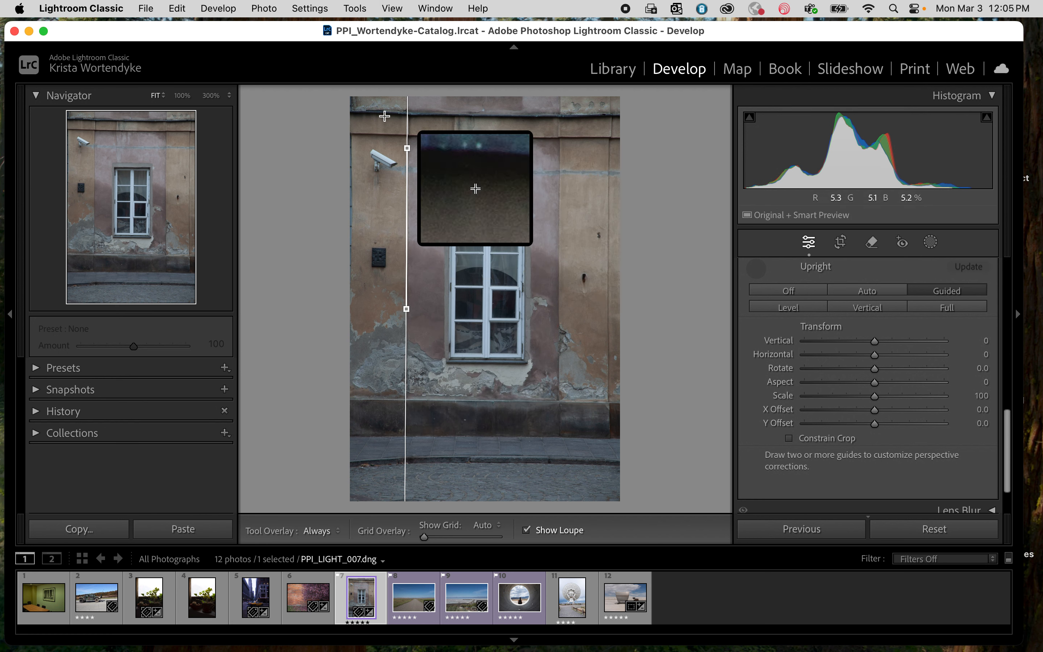
pyautogui.moveTo(369, 111); pyautogui.dragTo(605, 115)
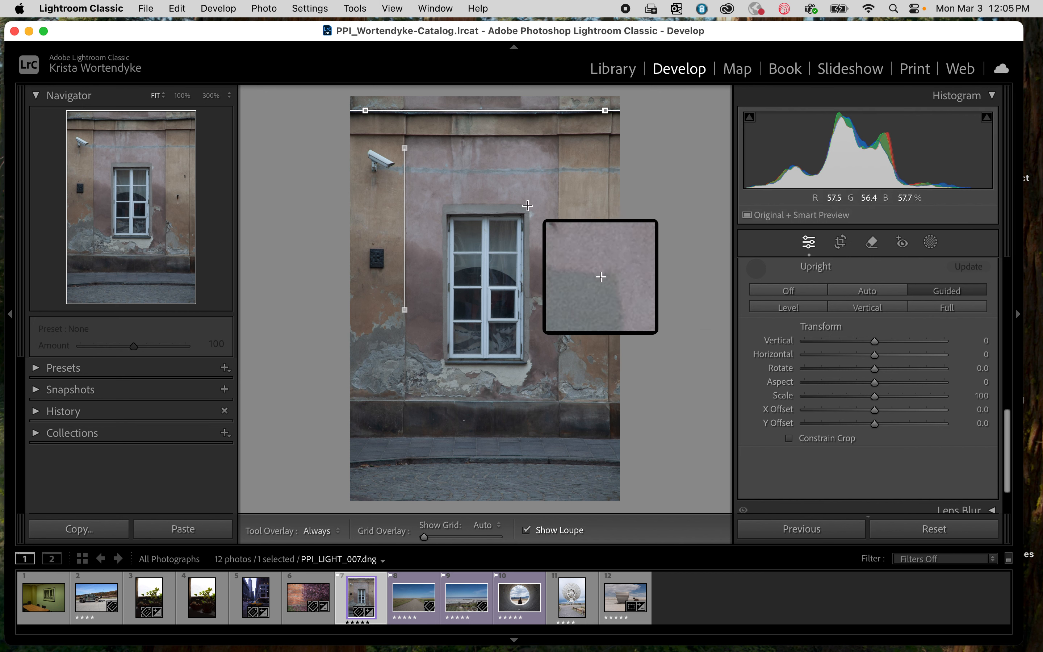
pyautogui.moveTo(522, 208); pyautogui.dragTo(524, 347)
pyautogui.moveTo(379, 401); pyautogui.dragTo(567, 400)
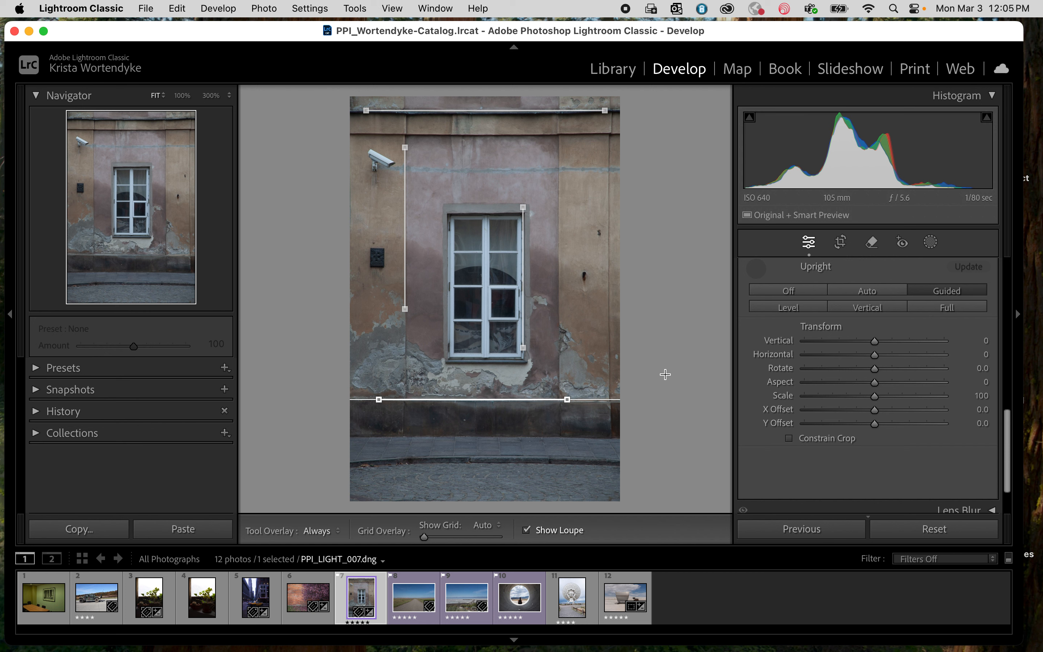
pyautogui.click(756, 269)
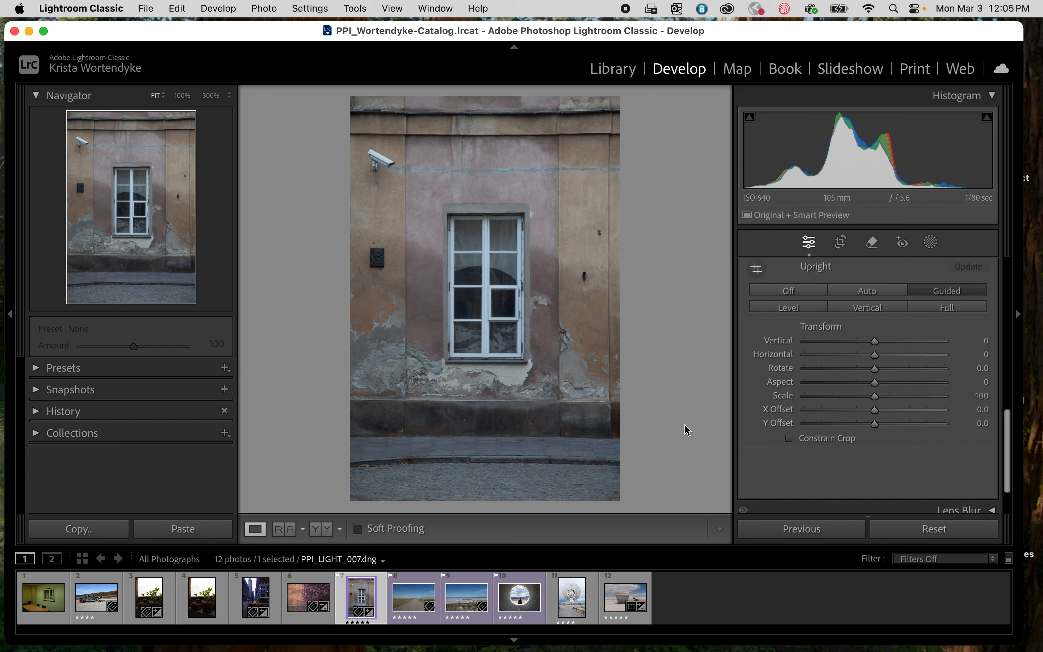
# Step: Set the conference room photo's white balance by sampling the framed picture's mat as the neutral with the White Balance Selector
pyautogui.scroll(10, 780, 314)
pyautogui.scroll(5, 780, 317)
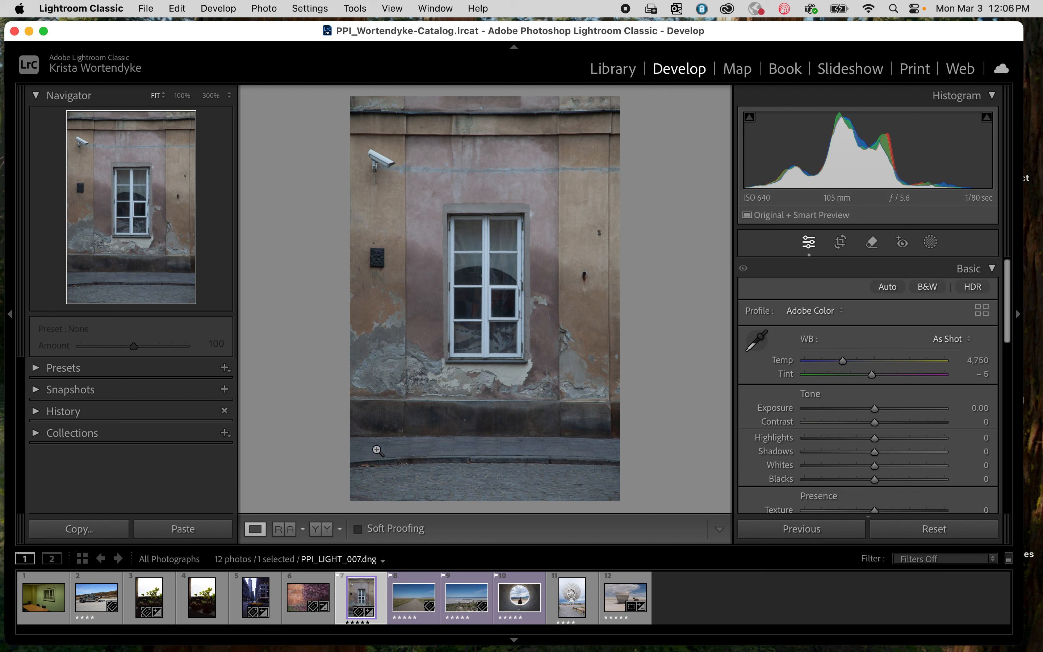
pyautogui.click(40, 607)
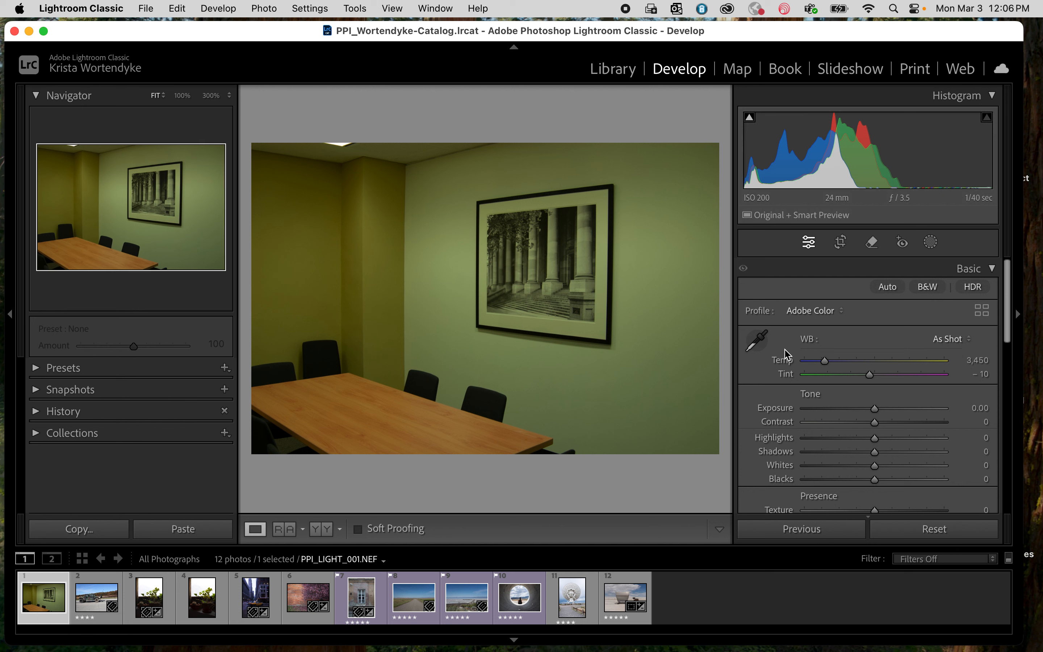
pyautogui.click(760, 345)
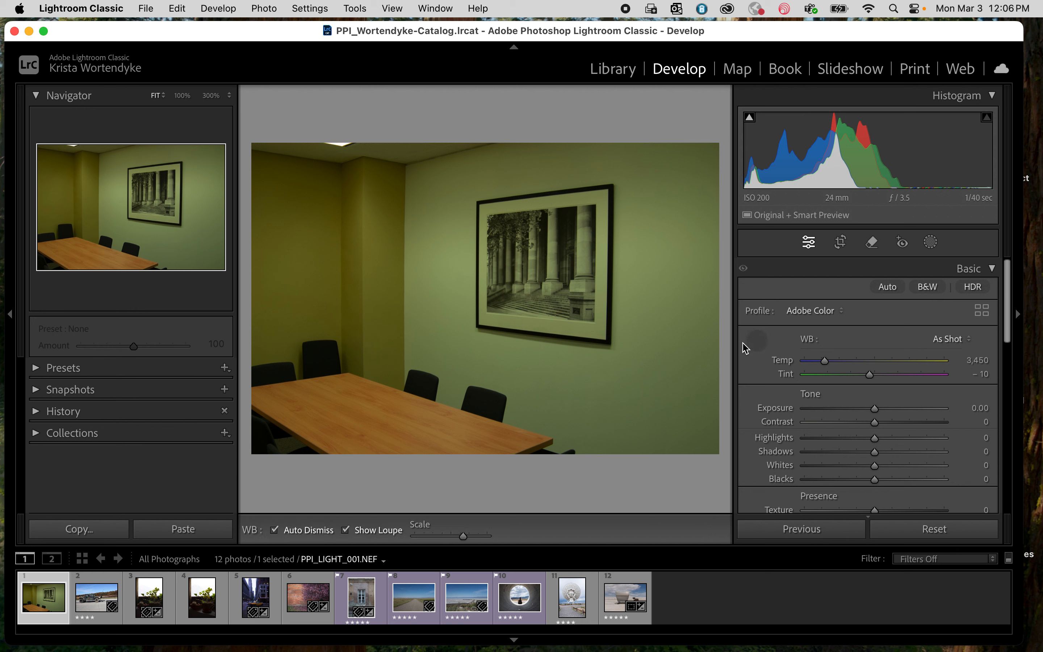
pyautogui.click(757, 341)
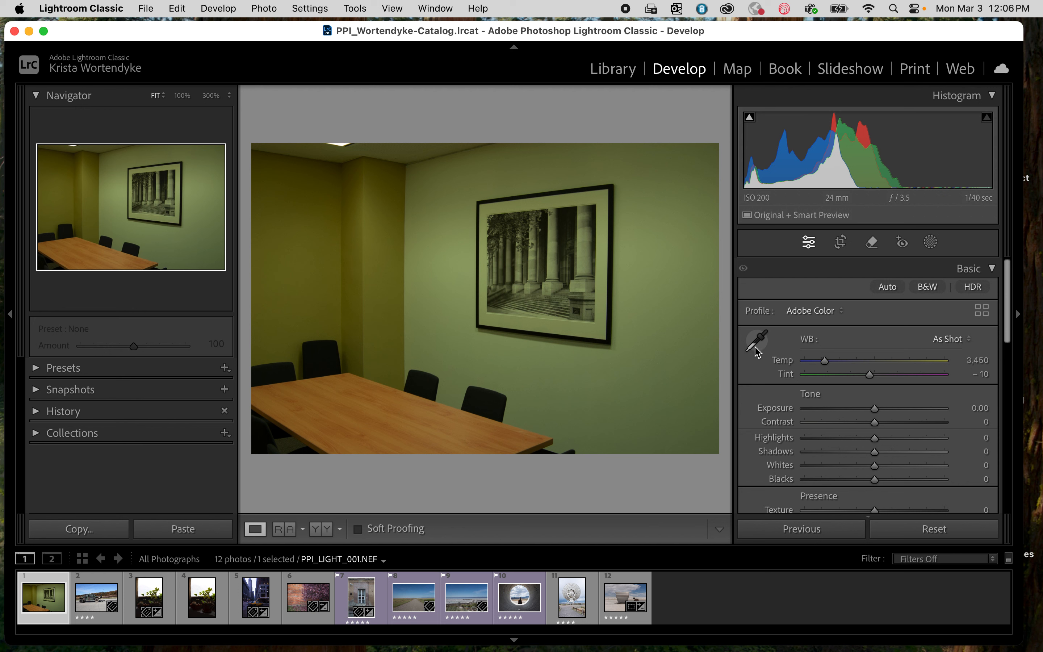
pyautogui.click(757, 340)
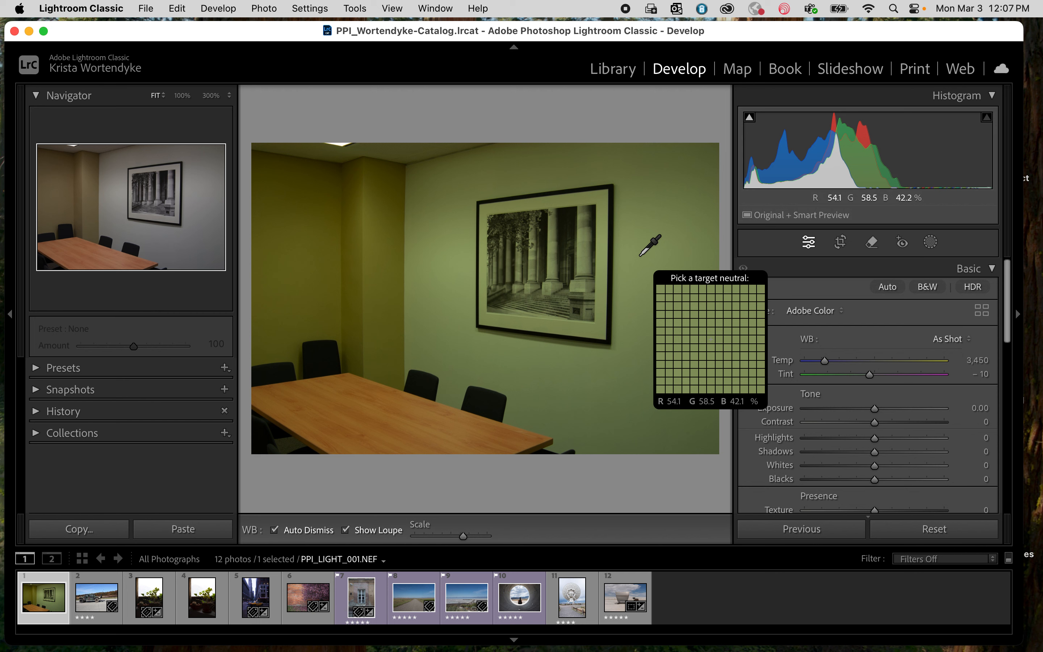
pyautogui.click(603, 266)
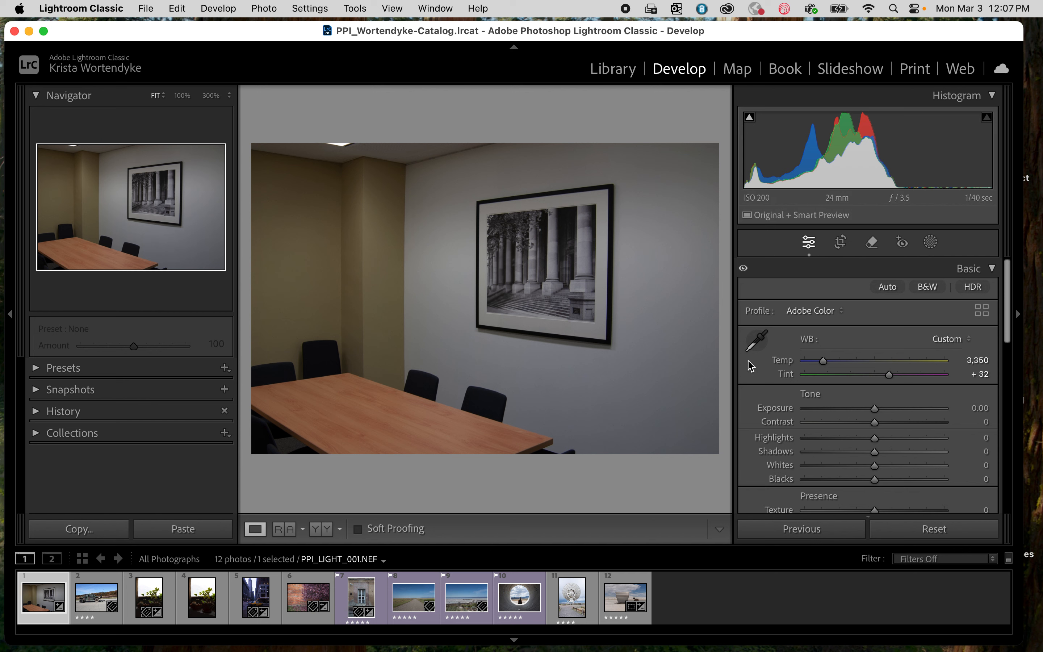
pyautogui.click(756, 340)
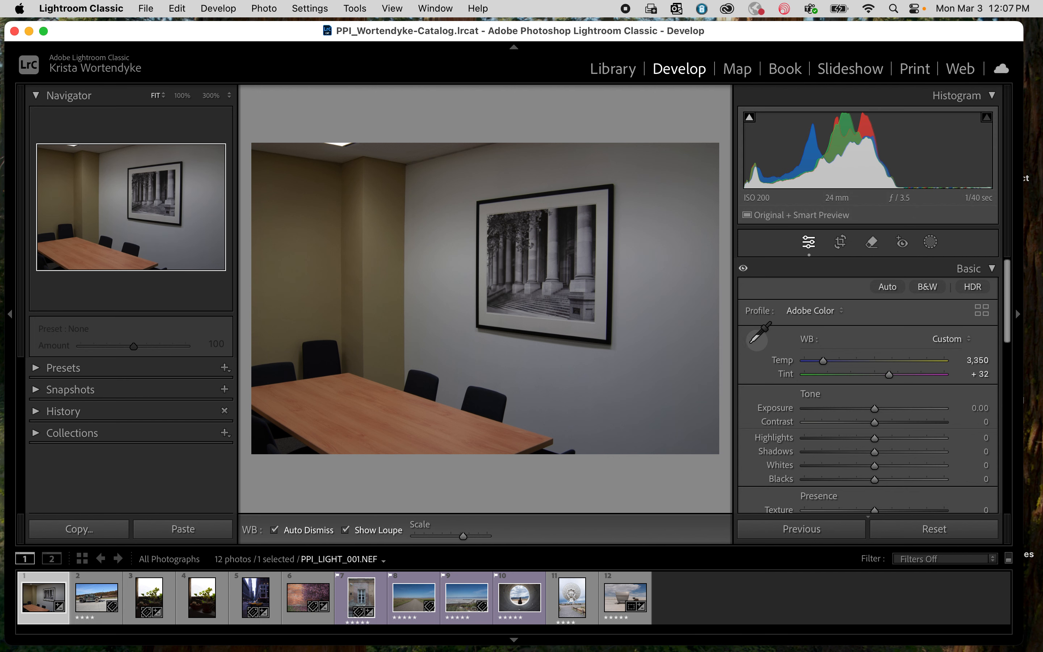
pyautogui.click(756, 340)
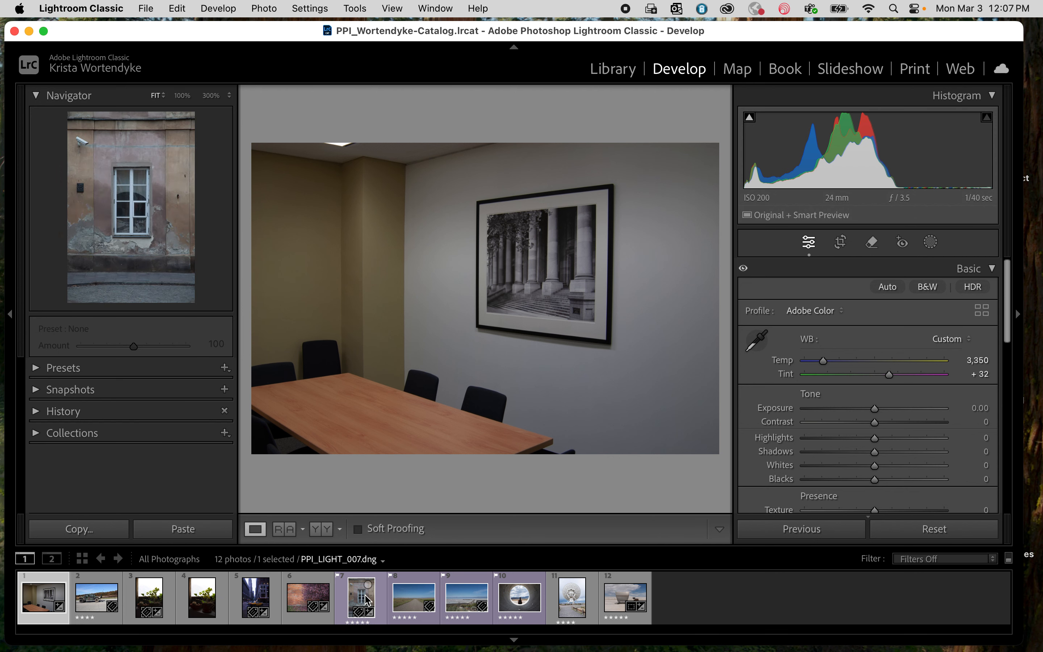
# Step: Apply the Auto white balance preset to the taxi photo and switch it to Daylight
pyautogui.click(260, 602)
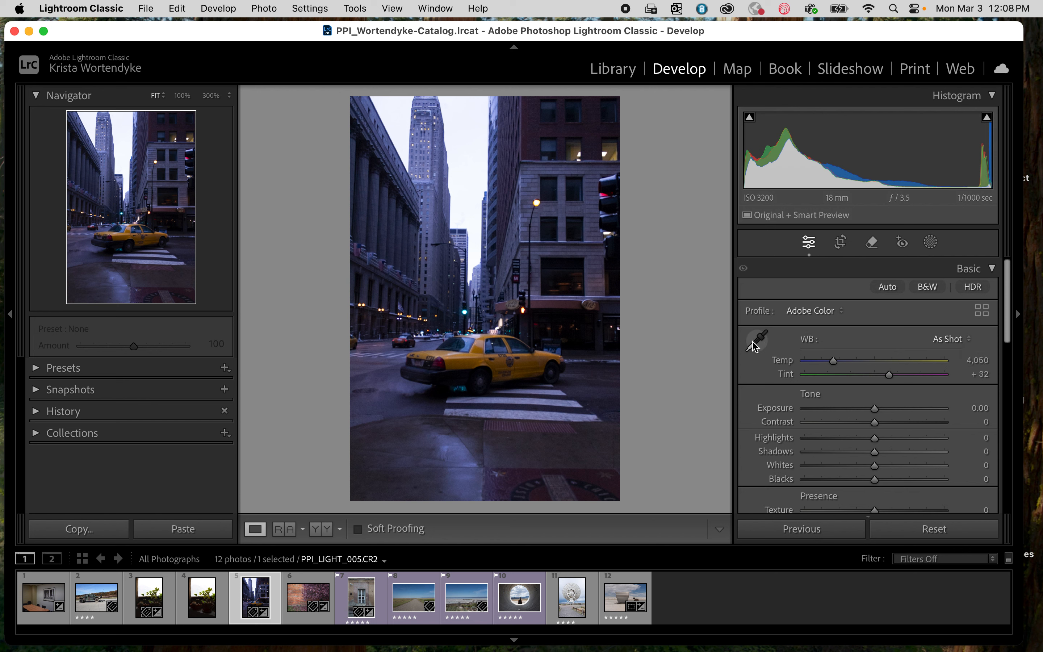
pyautogui.click(952, 340)
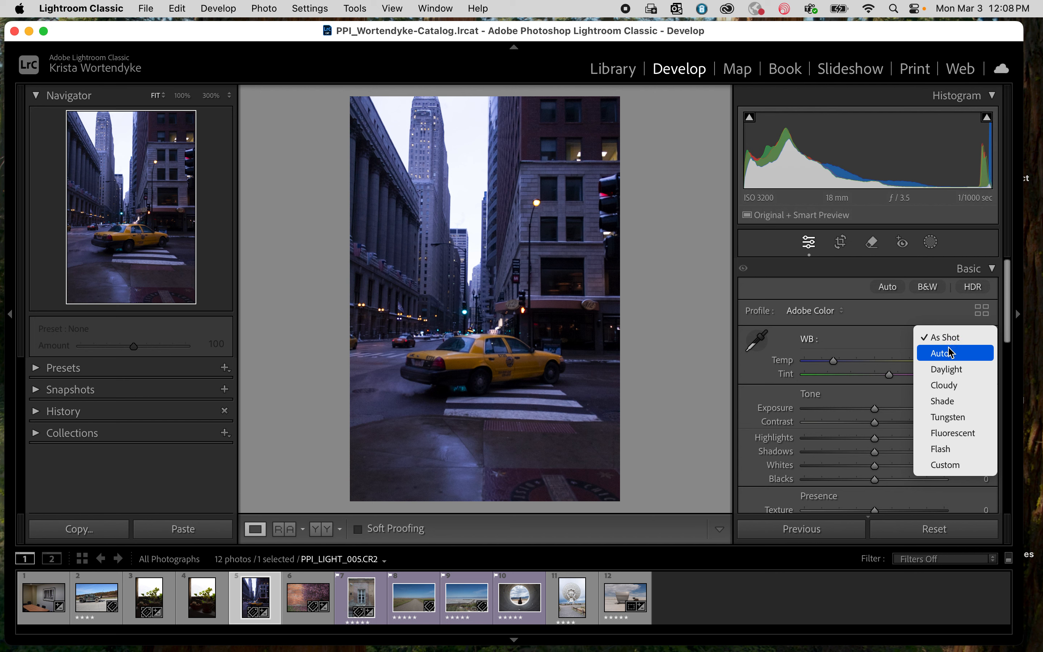
pyautogui.click(950, 353)
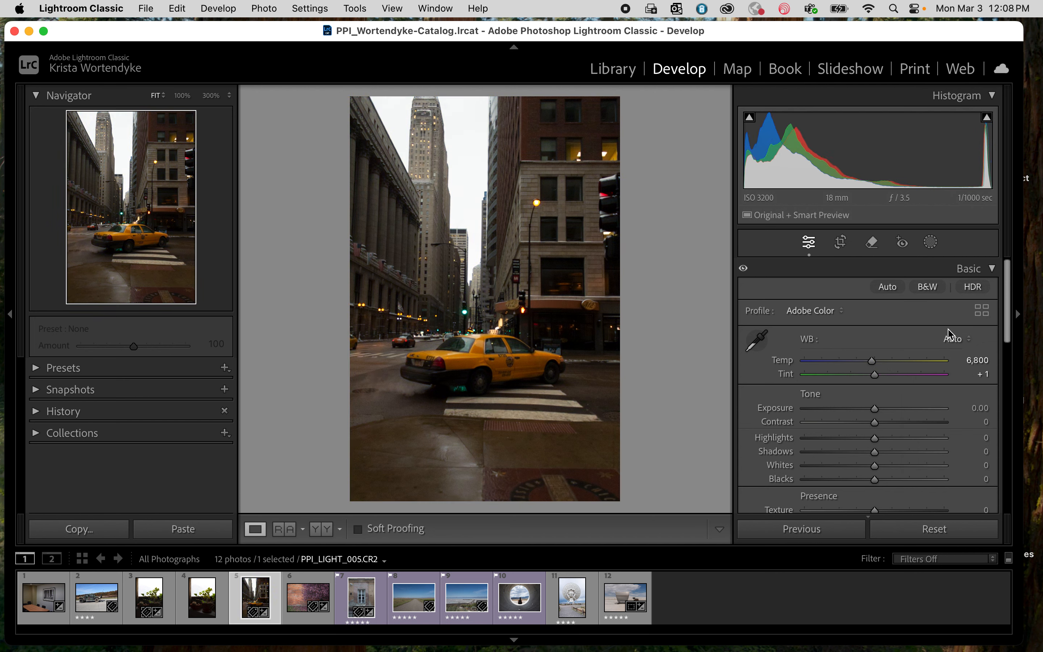
pyautogui.click(952, 339)
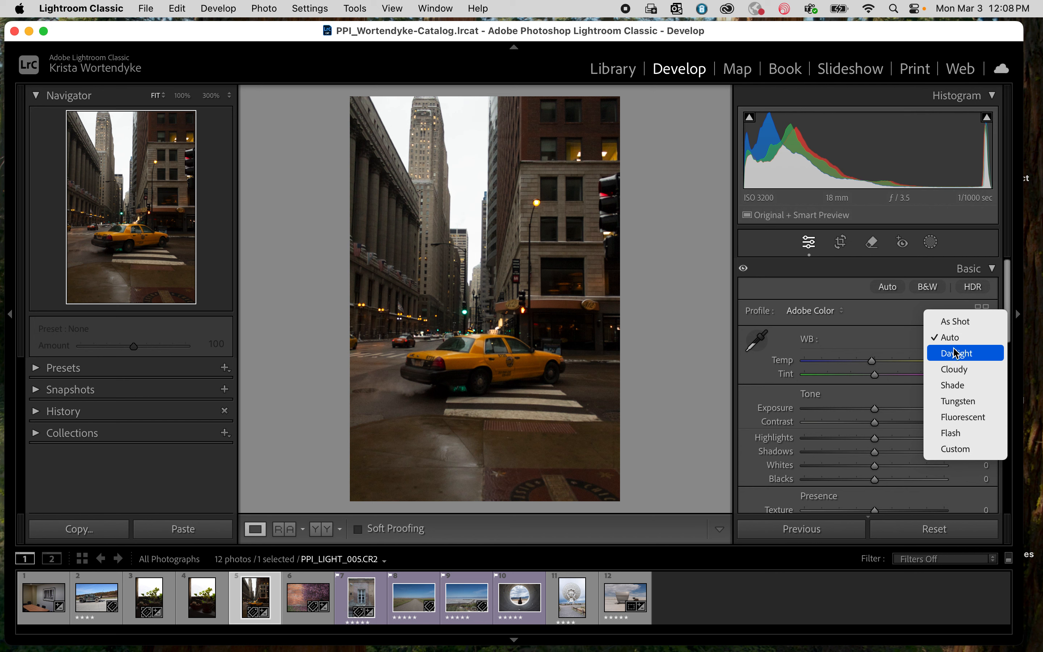
pyautogui.click(956, 354)
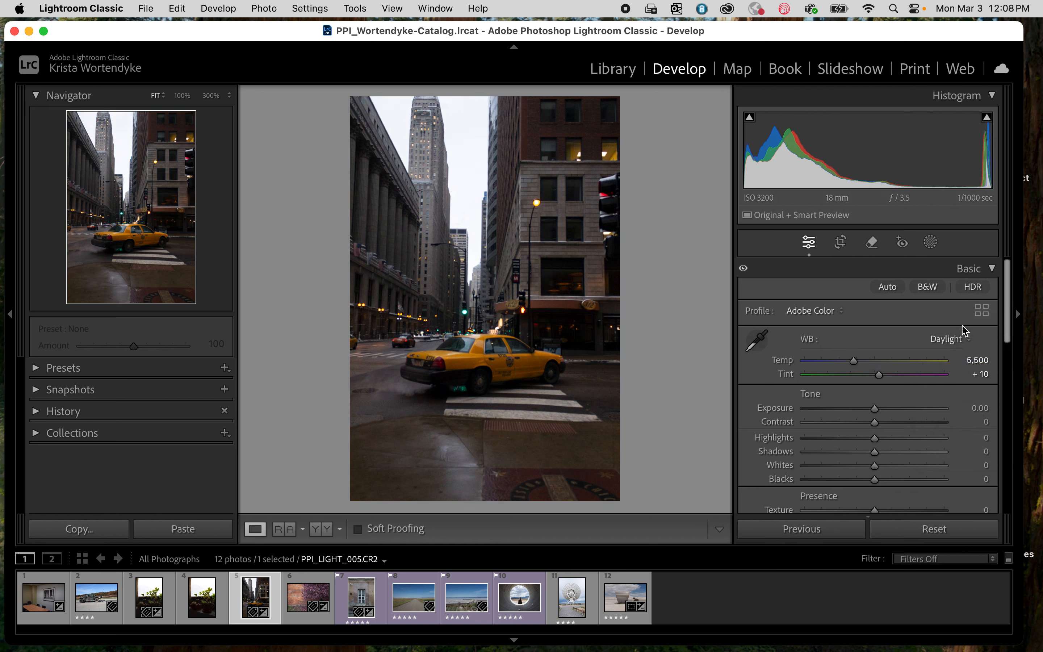
# Step: Try the Cloudy, Shade, Tungsten, Fluorescent and Flash white balance presets on the taxi photo and return it to Daylight
pyautogui.click(959, 340)
pyautogui.click(955, 351)
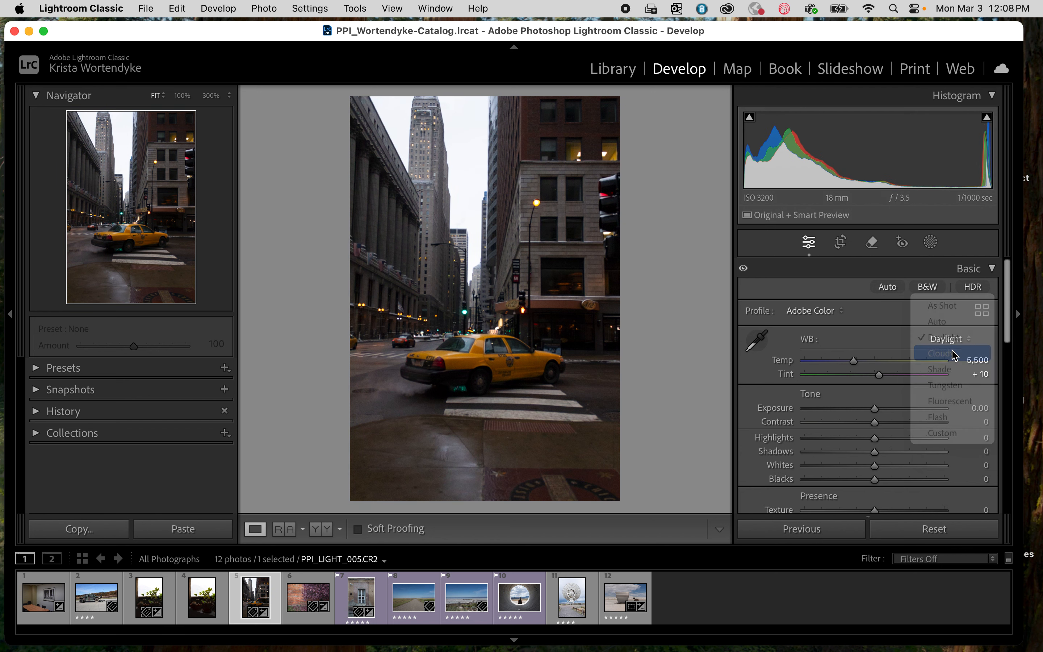
pyautogui.click(953, 337)
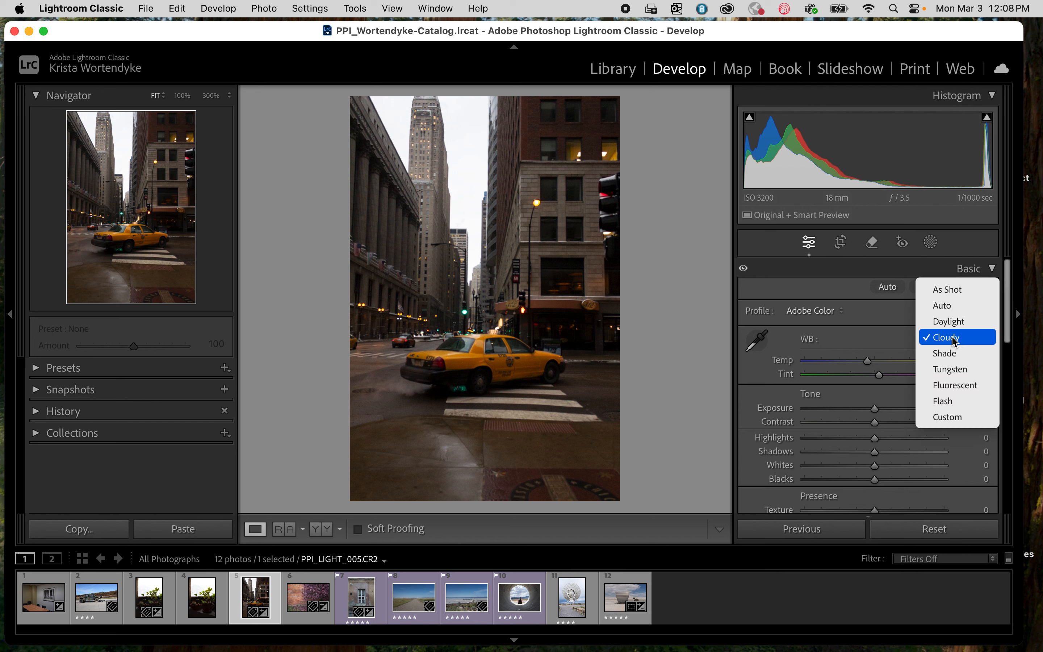
pyautogui.click(954, 355)
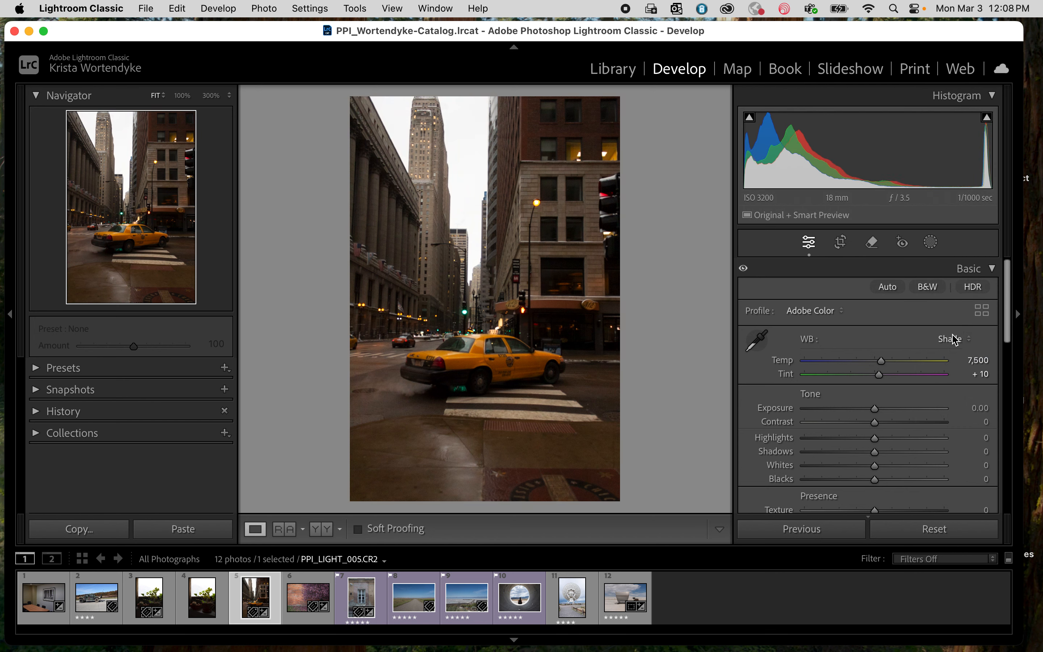
pyautogui.click(958, 345)
pyautogui.click(956, 354)
pyautogui.click(962, 343)
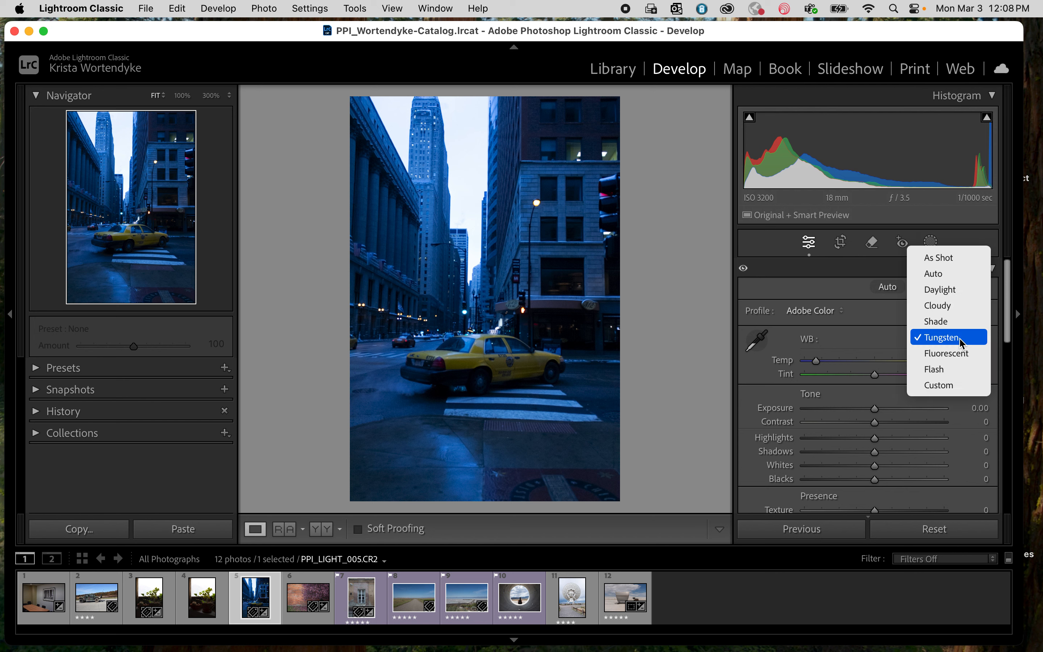
pyautogui.click(958, 354)
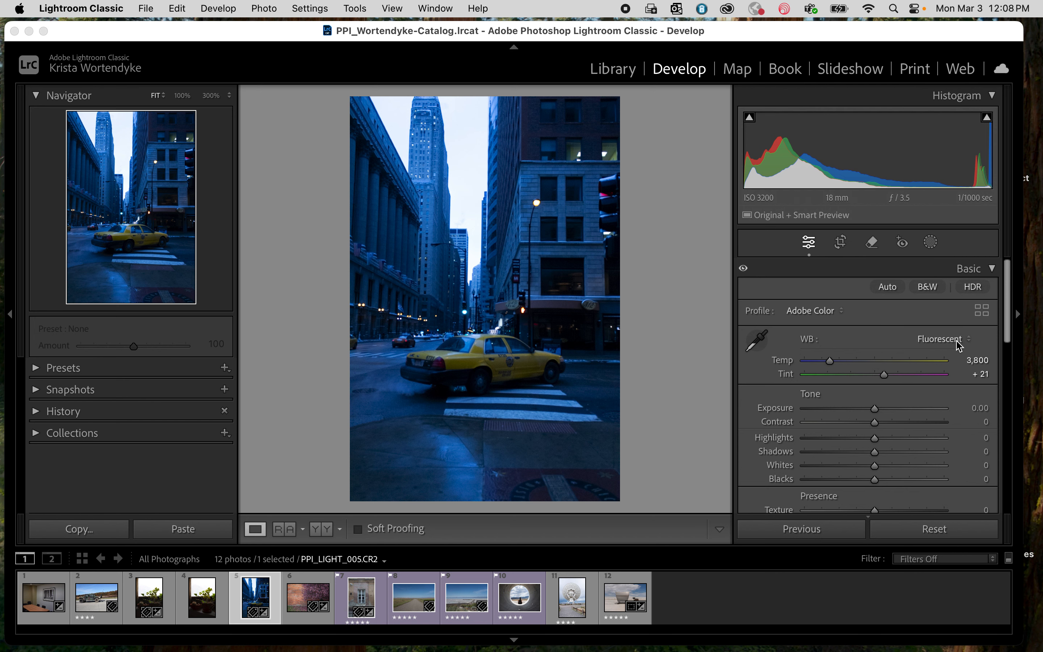
pyautogui.click(959, 343)
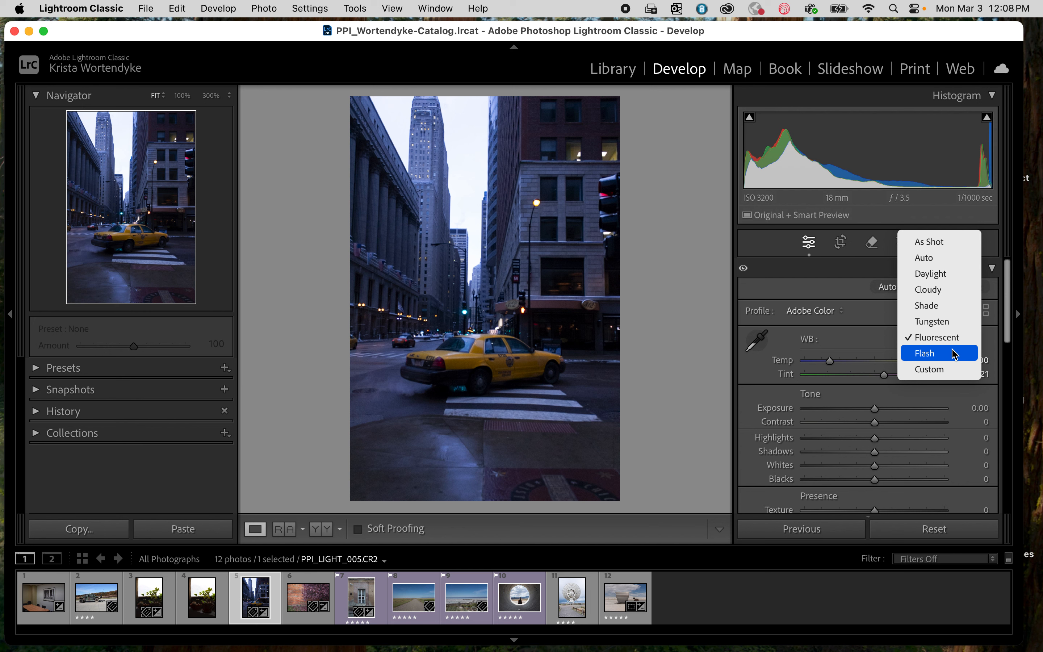
pyautogui.click(954, 354)
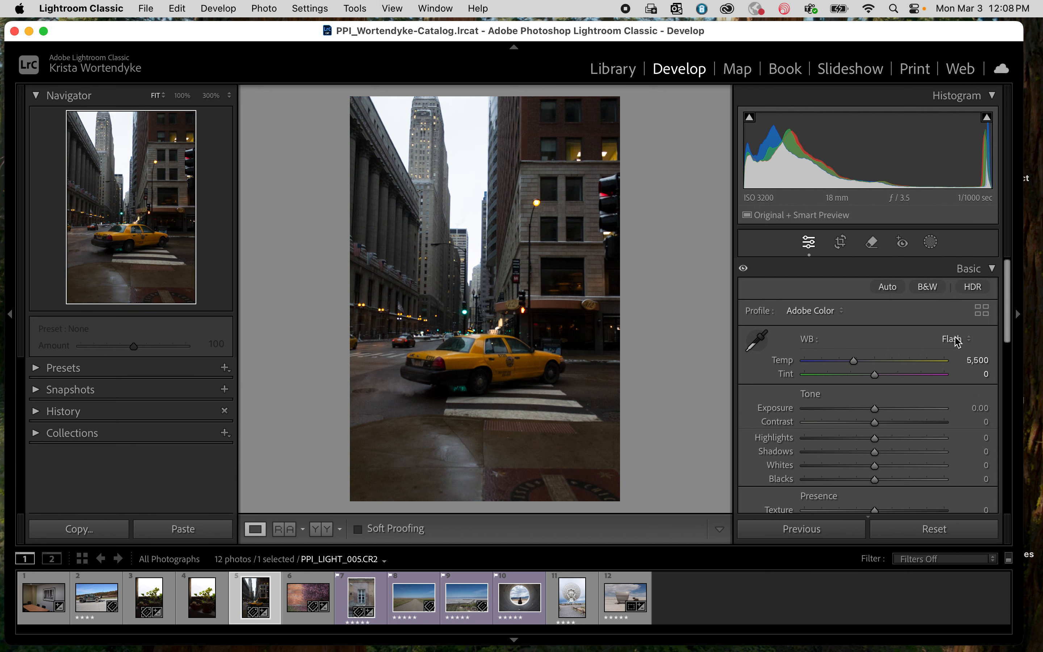
pyautogui.click(957, 340)
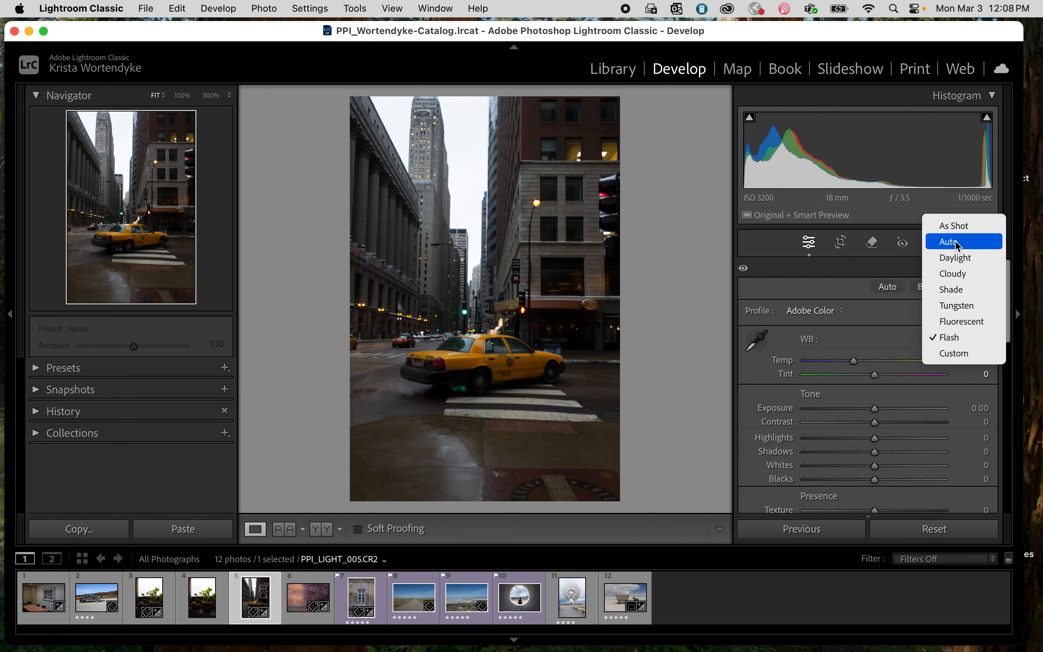
pyautogui.click(954, 258)
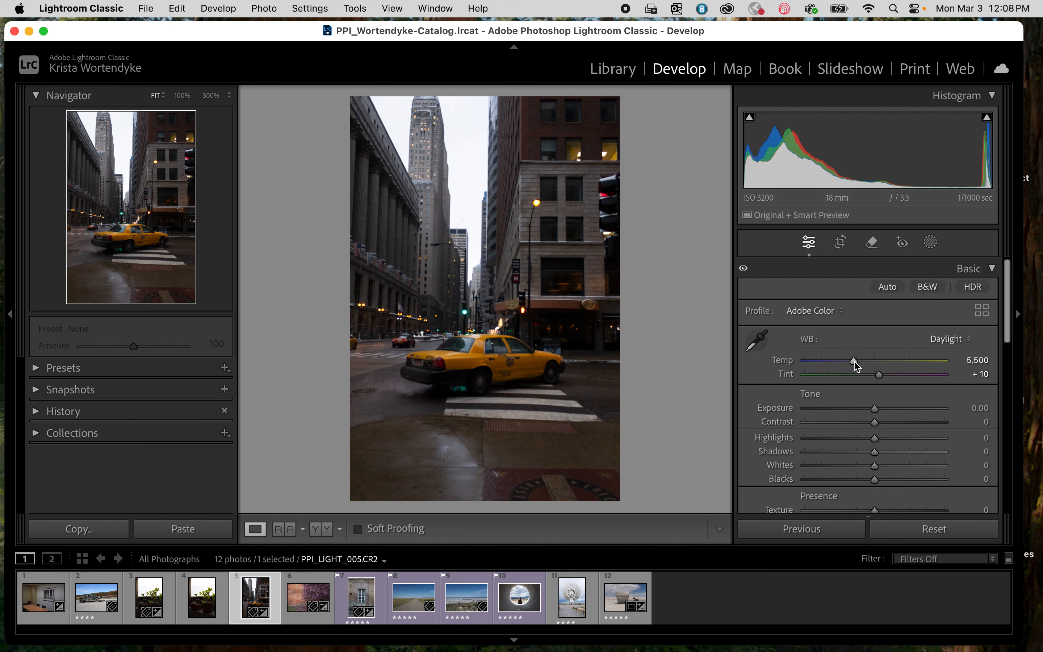
# Step: Fine-tune the taxi photo's white balance to a temperature of 5,688 and a tint of +11, keeping the Custom setting
pyautogui.moveTo(854, 362)
pyautogui.mouseDown()
pyautogui.moveTo(879, 363)
pyautogui.moveTo(831, 363)
pyautogui.moveTo(860, 363)
pyautogui.mouseUp()
pyautogui.moveTo(862, 367); pyautogui.dragTo(858, 367)
pyautogui.moveTo(880, 377)
pyautogui.mouseDown()
pyautogui.moveTo(855, 380)
pyautogui.moveTo(907, 381)
pyautogui.moveTo(873, 380)
pyautogui.moveTo(882, 381)
pyautogui.mouseUp()
pyautogui.click(952, 339)
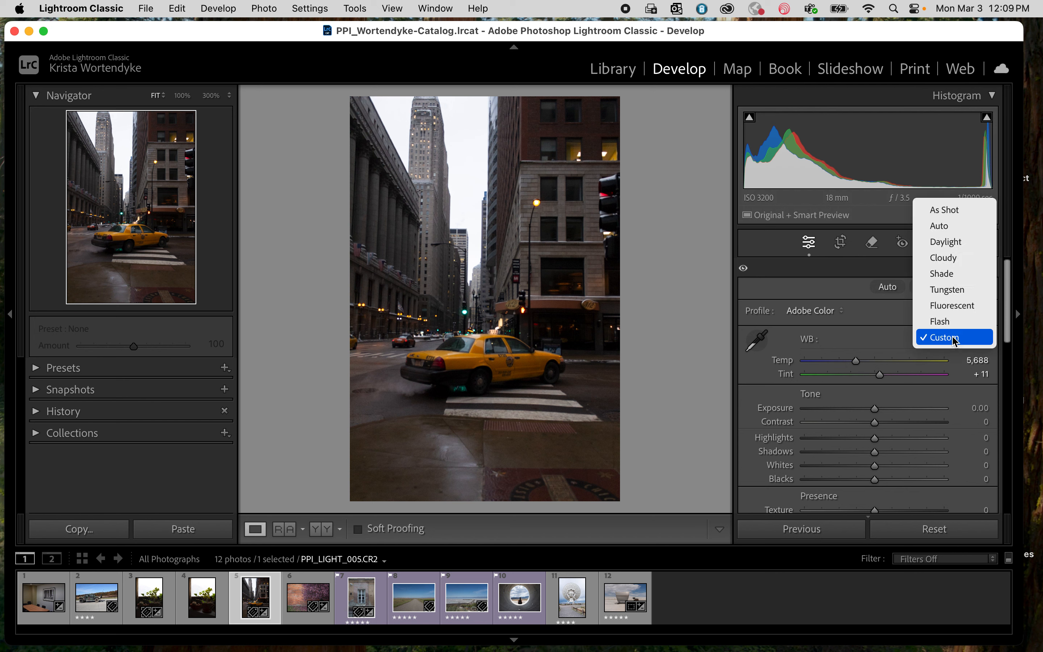
pyautogui.click(955, 338)
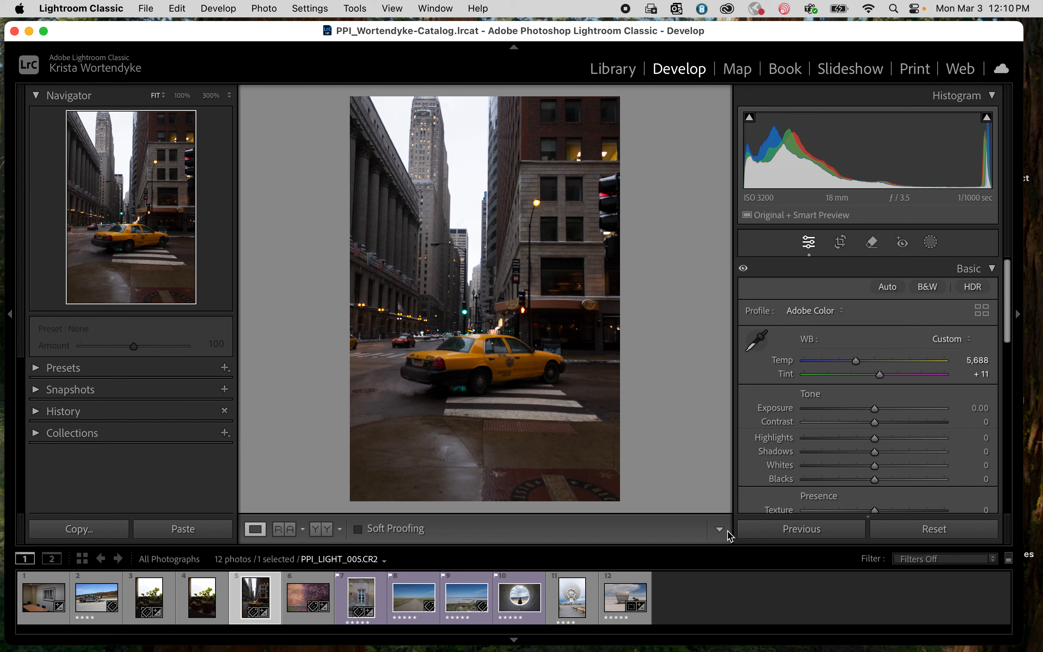
# Step: Open the desert picnic shelter photo PPI_LIGHT_012.RAF and reset all its Tone adjustments
pyautogui.scroll(-1, 766, 467)
pyautogui.scroll(-7, 766, 468)
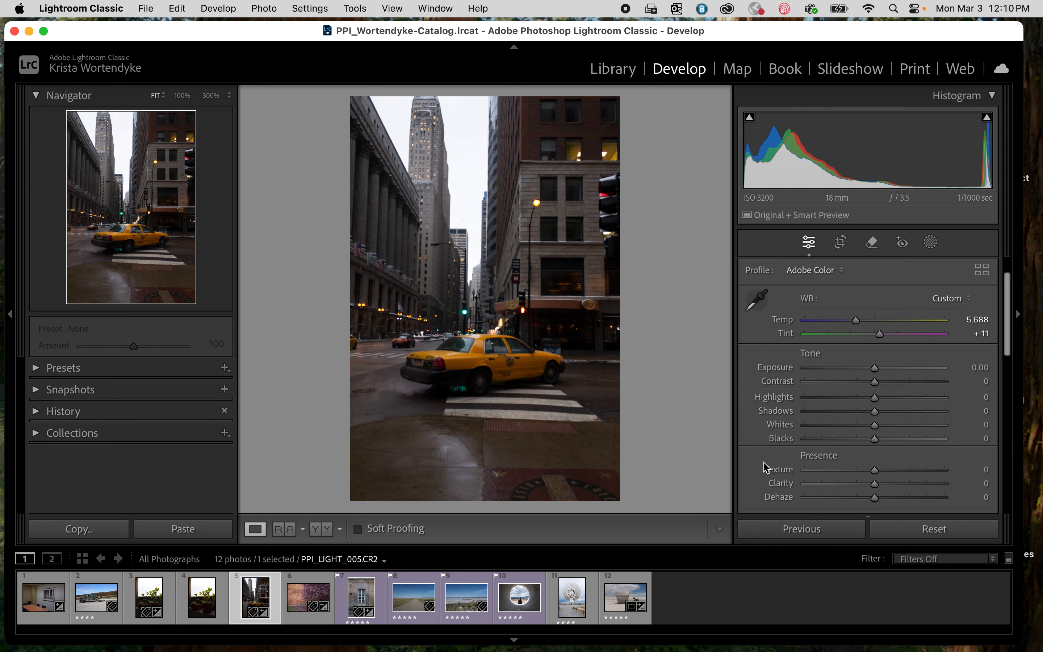
pyautogui.scroll(-1, 766, 468)
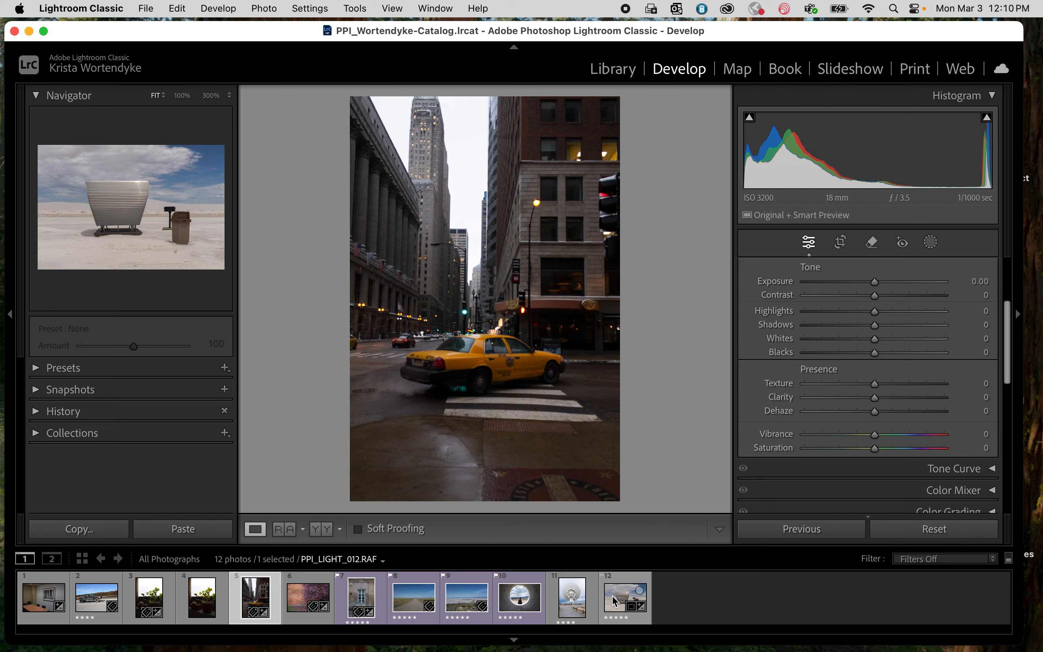
pyautogui.click(632, 599)
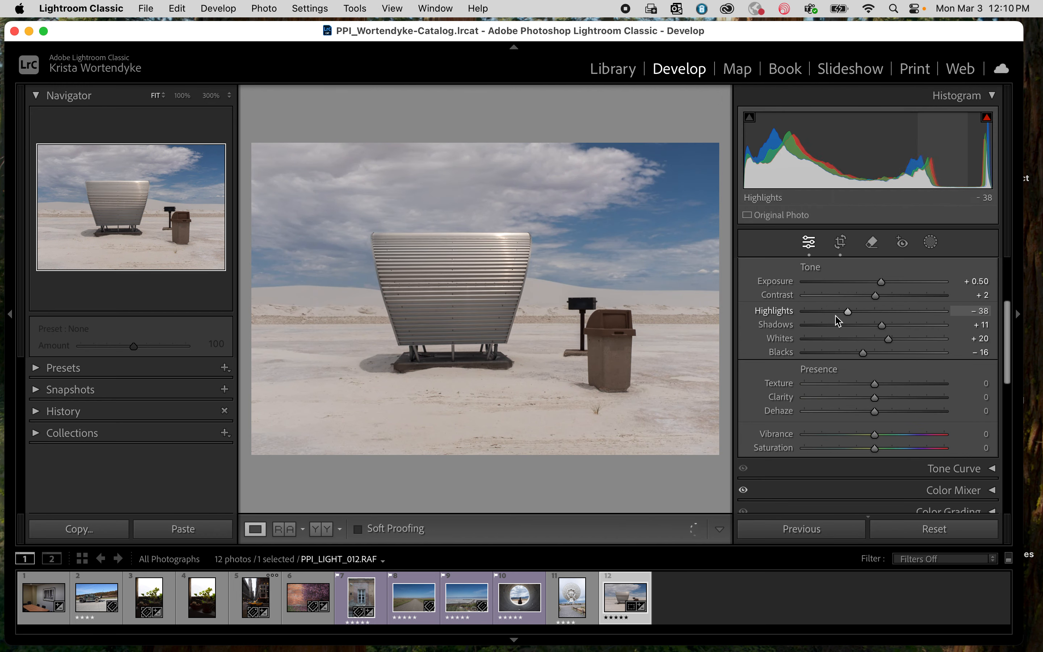
pyautogui.scroll(2, 812, 323)
pyautogui.doubleClick(810, 320)
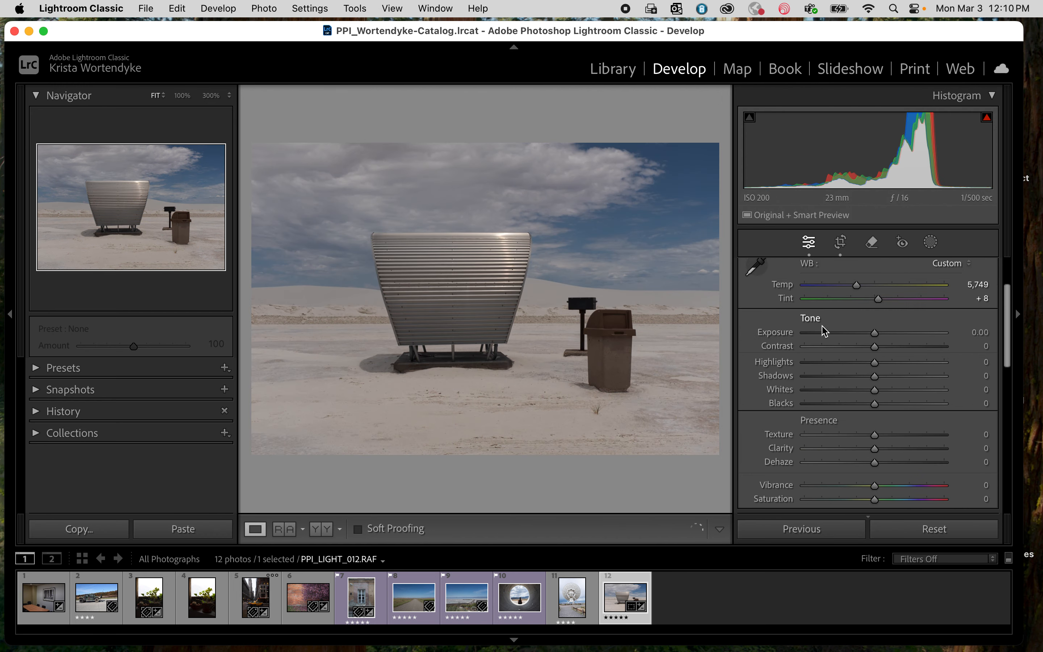
pyautogui.scroll(1, 817, 324)
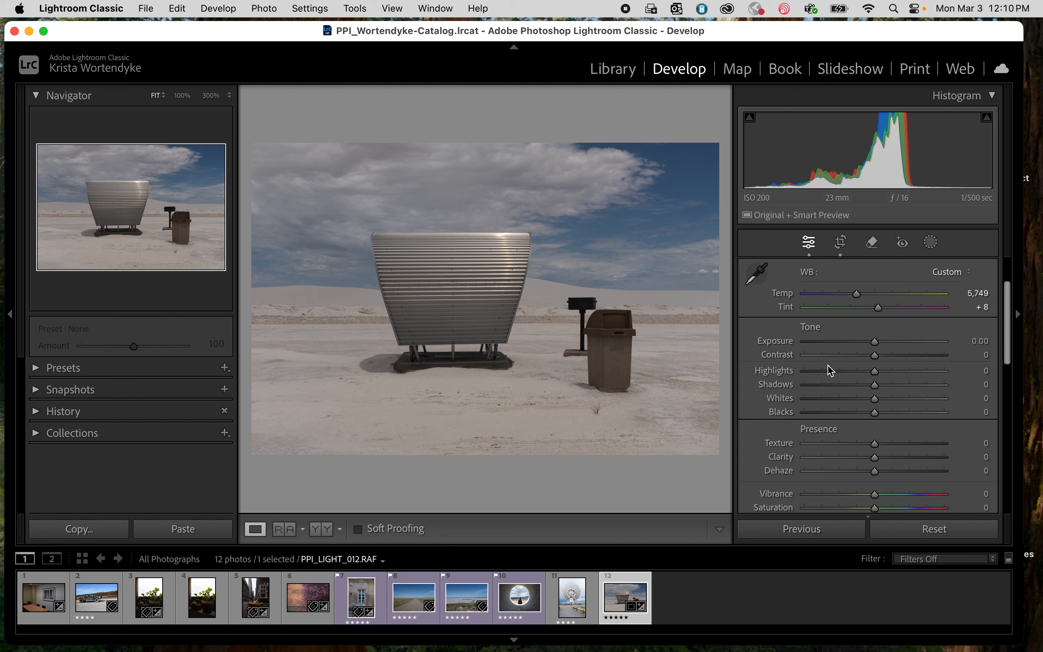
# Step: Set the desert photo's Exposure to +0.60 and its Contrast to +15
pyautogui.scroll(-5, 834, 358)
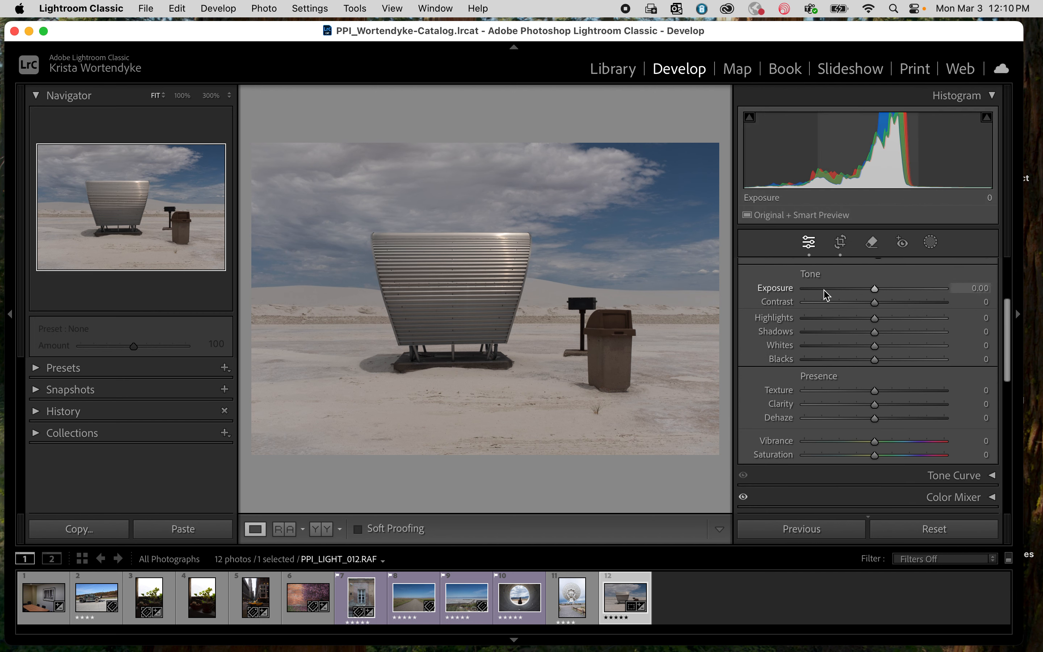
pyautogui.scroll(-1, 819, 281)
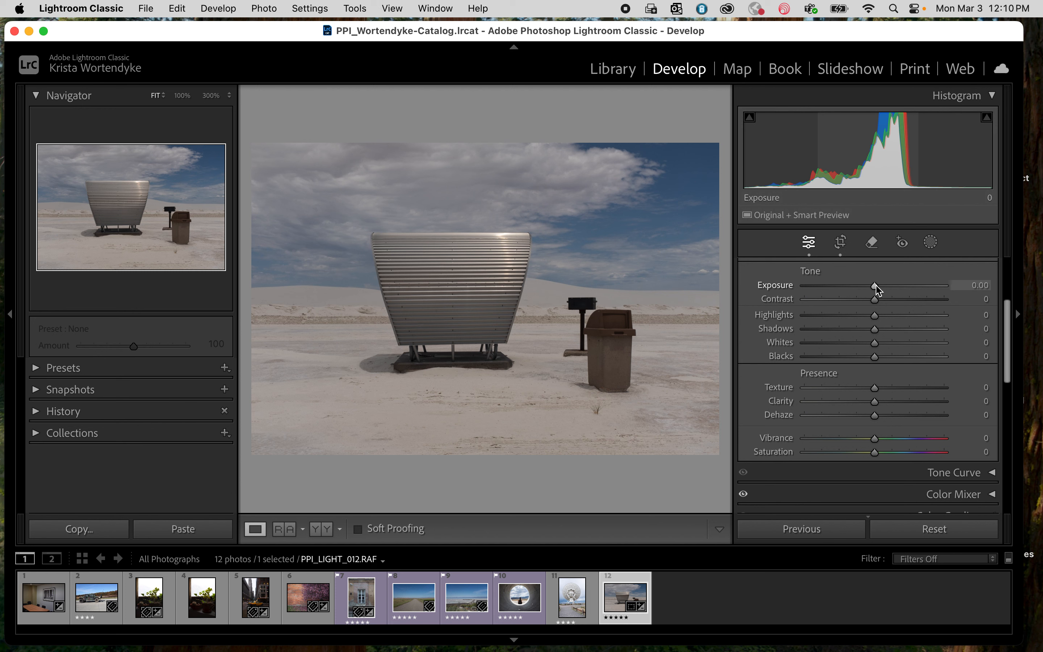
pyautogui.moveTo(878, 289); pyautogui.dragTo(884, 290)
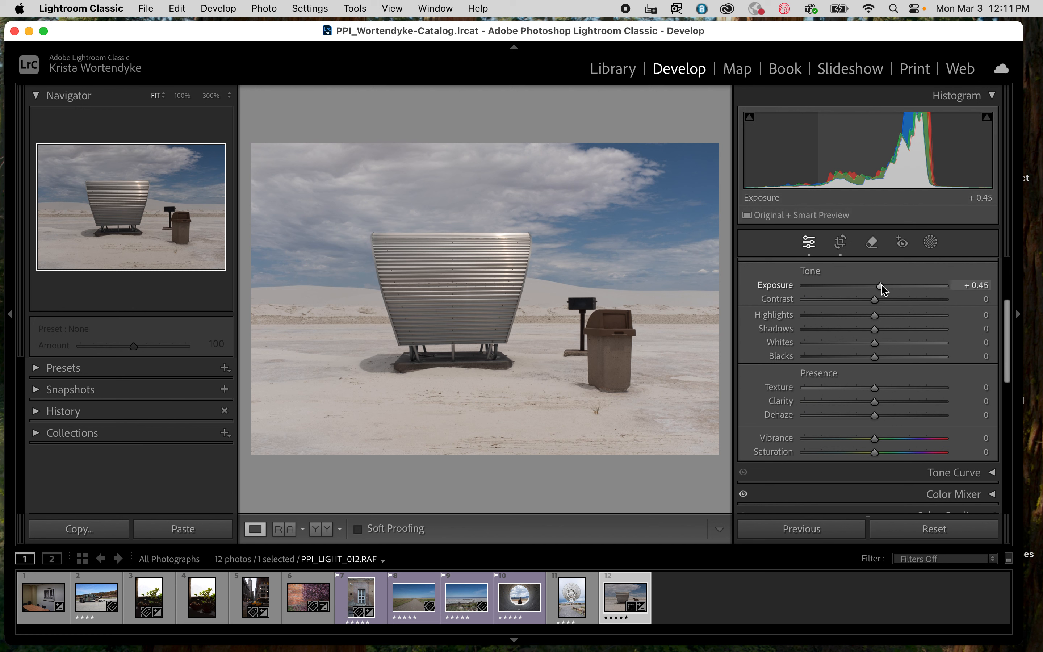
pyautogui.moveTo(884, 290); pyautogui.dragTo(885, 291)
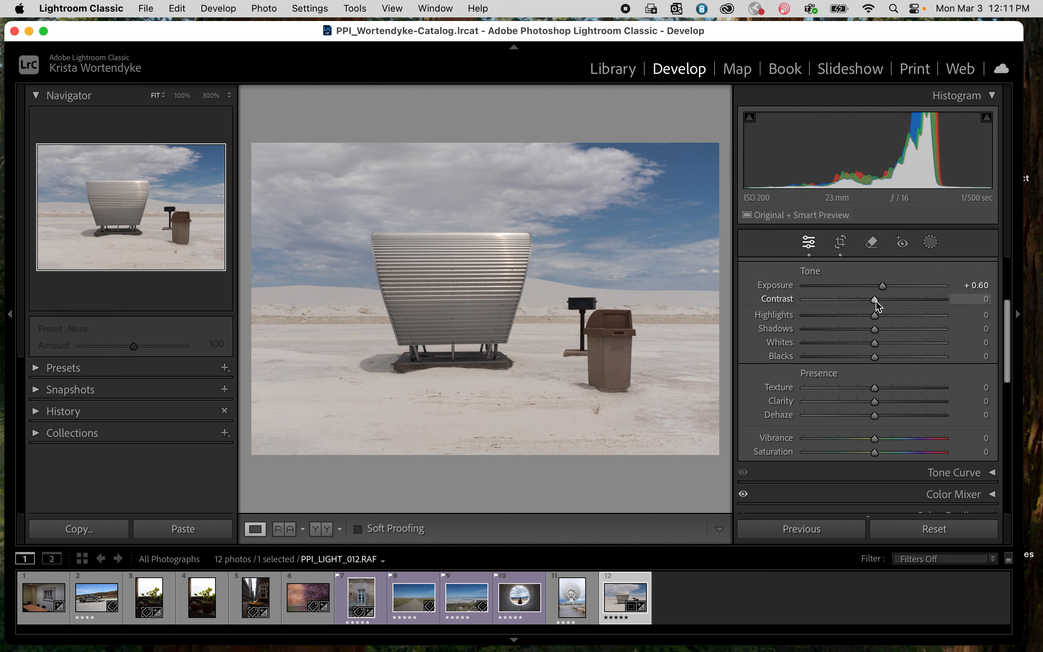
pyautogui.moveTo(878, 306)
pyautogui.mouseDown()
pyautogui.moveTo(945, 307)
pyautogui.moveTo(811, 305)
pyautogui.moveTo(888, 306)
pyautogui.mouseUp()
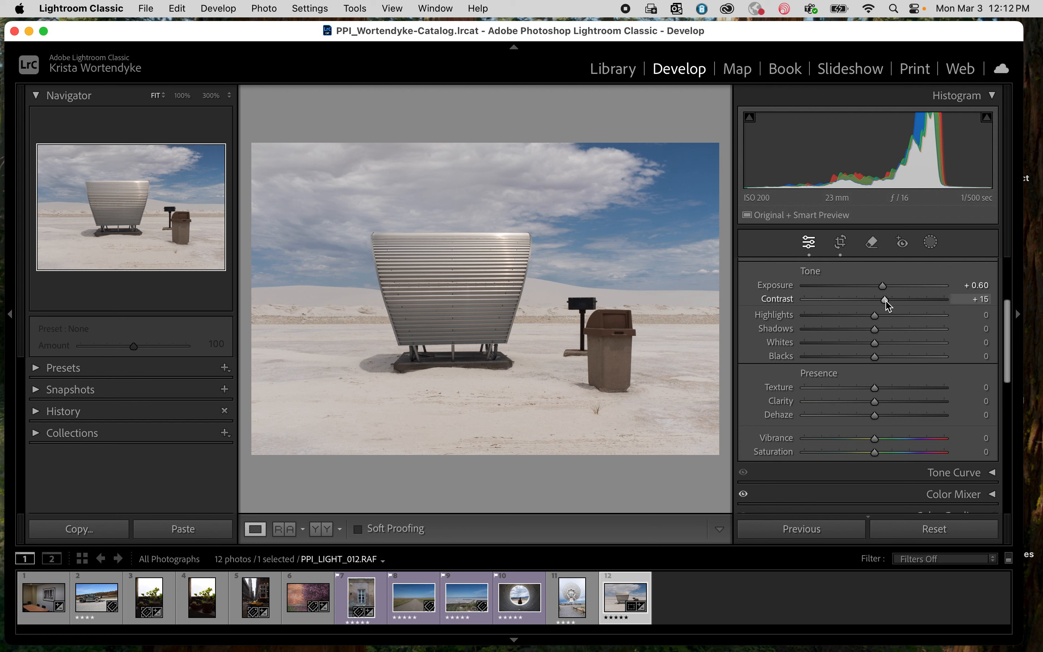
pyautogui.moveTo(886, 302); pyautogui.dragTo(886, 304)
# Step: Lower the desert photo's Highlights to -50 and set its Shadows to +19 after trying +66
pyautogui.moveTo(877, 319); pyautogui.dragTo(843, 326)
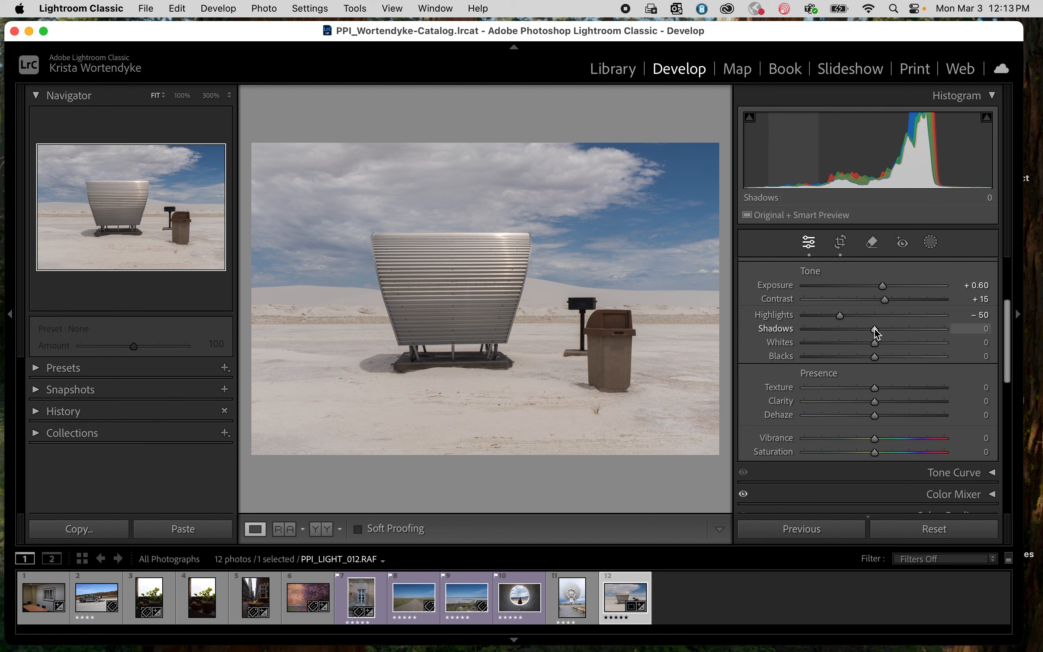
pyautogui.moveTo(874, 329); pyautogui.dragTo(921, 335)
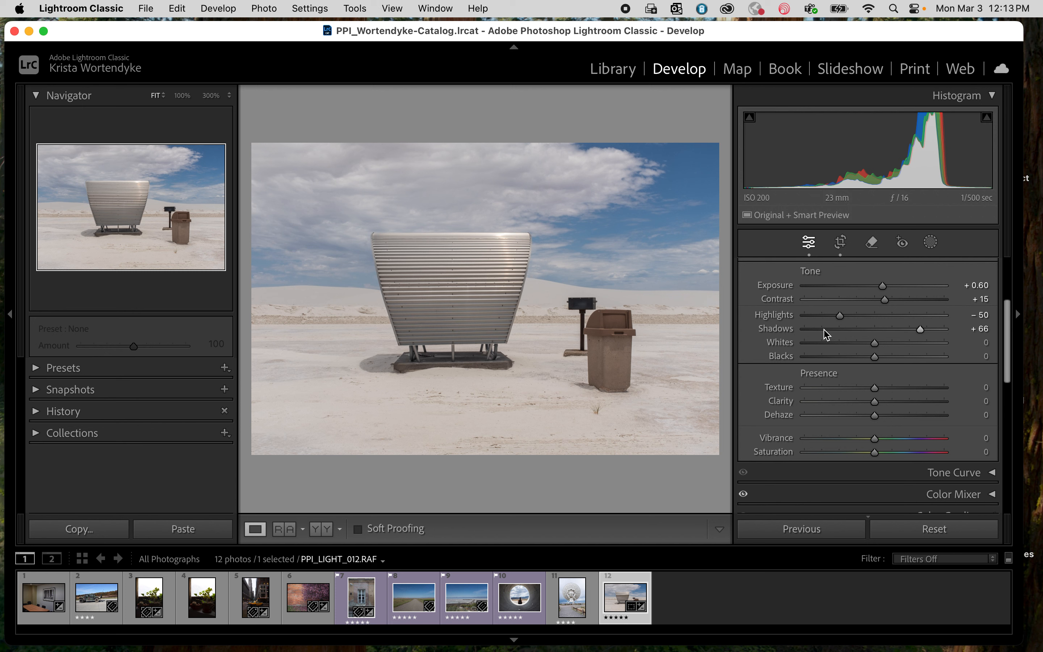
pyautogui.moveTo(925, 332); pyautogui.dragTo(894, 336)
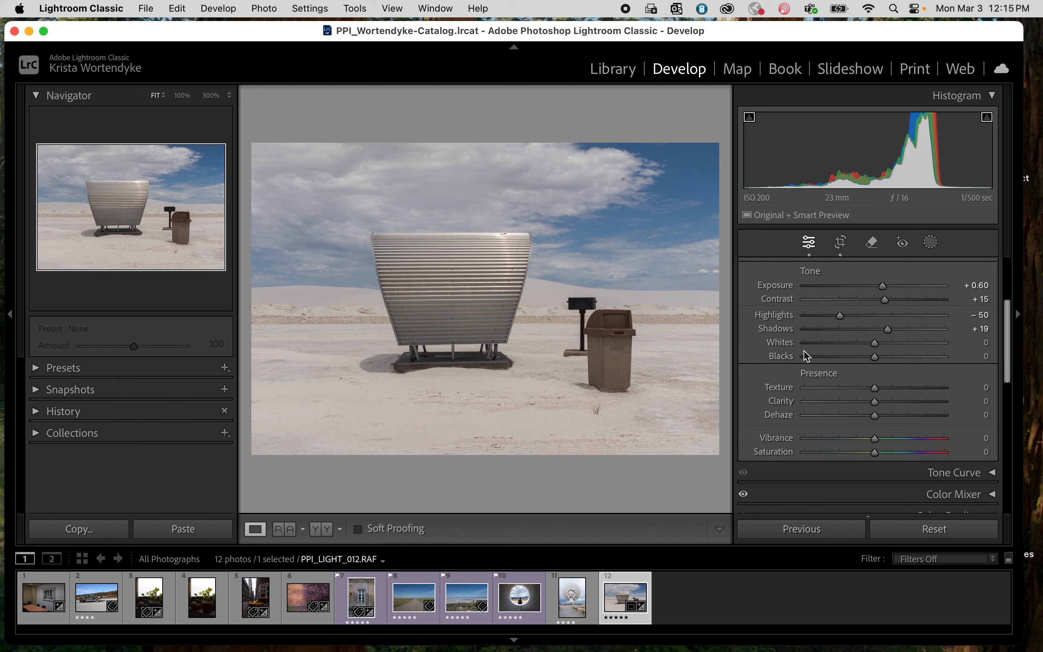
# Step: Set Whites to +22 while previewing clipped highlights, trying +77 on the way and toggling the highlight clipping overlay off and on
pyautogui.press('alt')
pyautogui.keyDown('alt'); pyautogui.click(875, 345); pyautogui.keyUp('alt')
pyautogui.moveTo(875, 346); pyautogui.dragTo(929, 345)
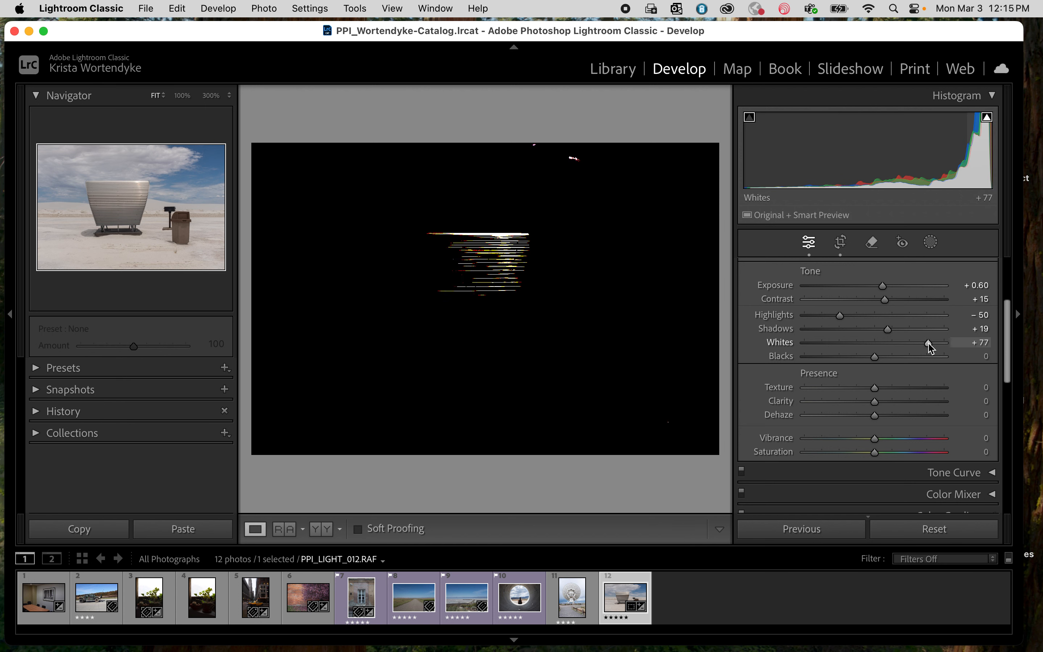
pyautogui.moveTo(929, 345); pyautogui.dragTo(929, 345)
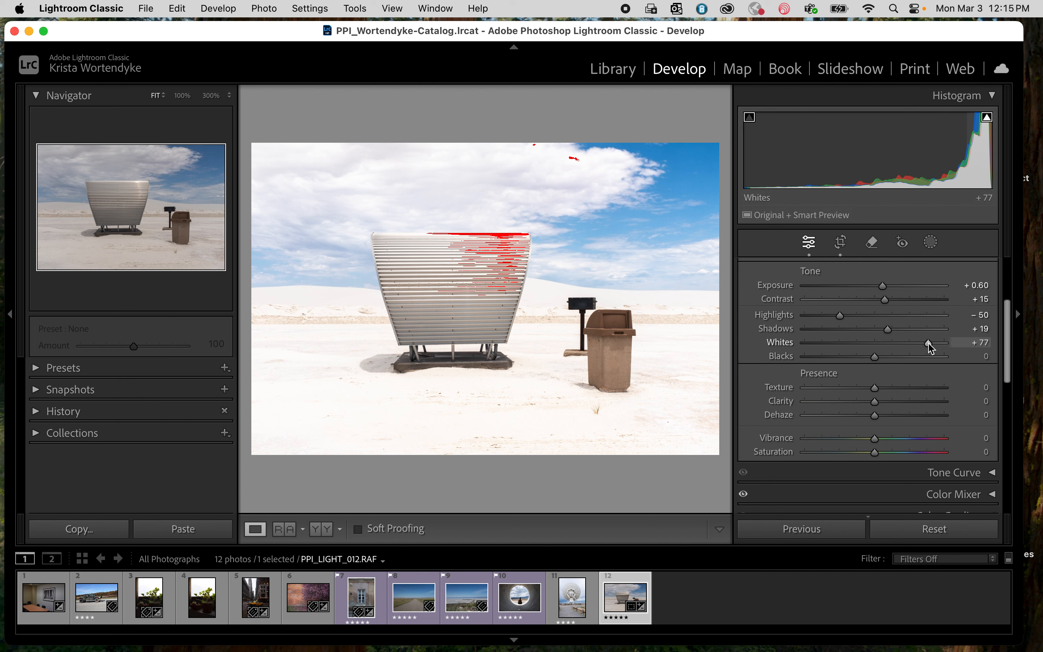
pyautogui.moveTo(930, 345); pyautogui.dragTo(890, 339)
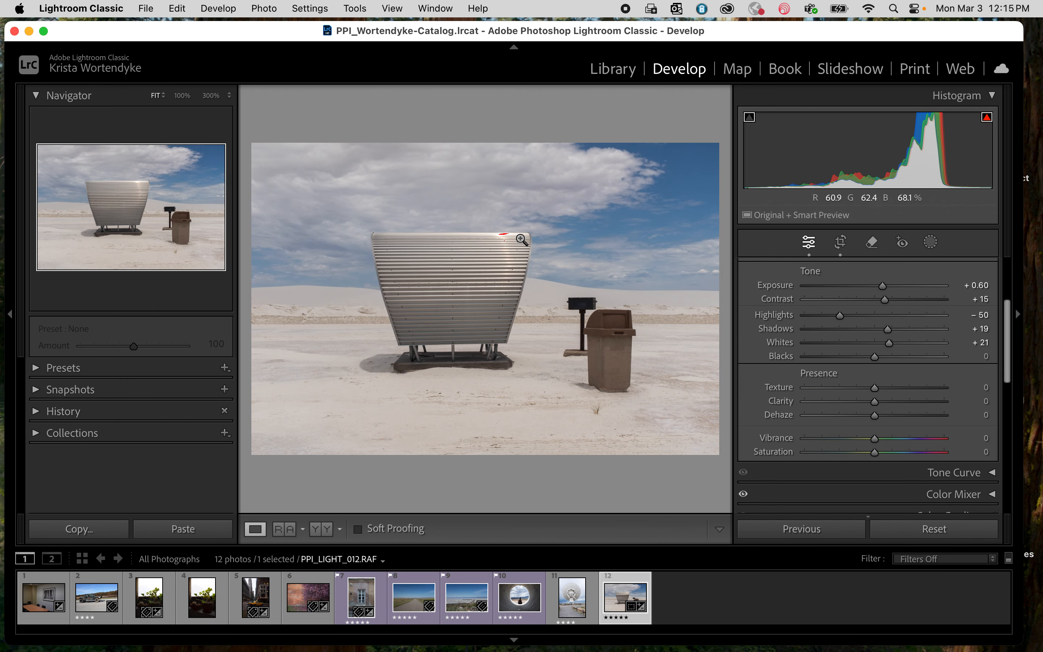
pyautogui.click(986, 117)
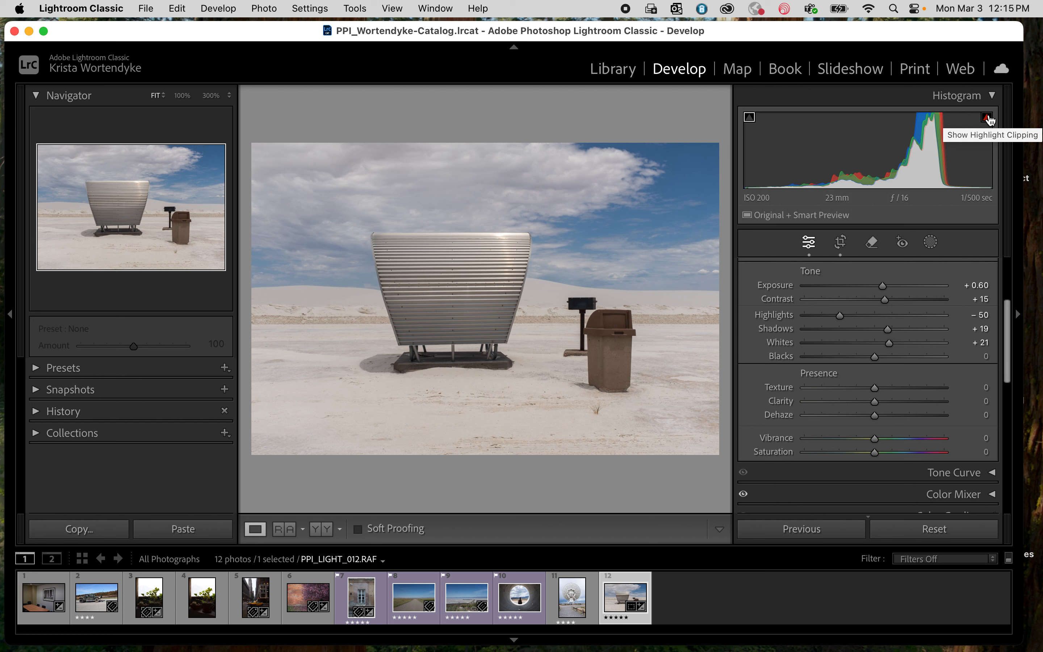
pyautogui.click(988, 118)
pyautogui.press('alt')
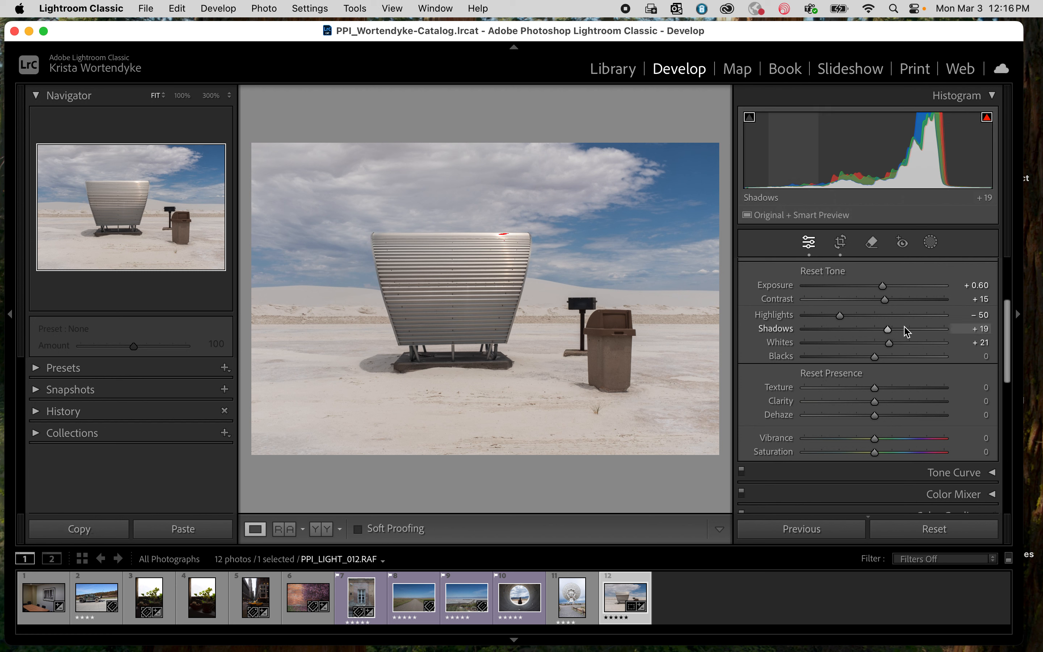
pyautogui.moveTo(890, 345); pyautogui.dragTo(890, 346)
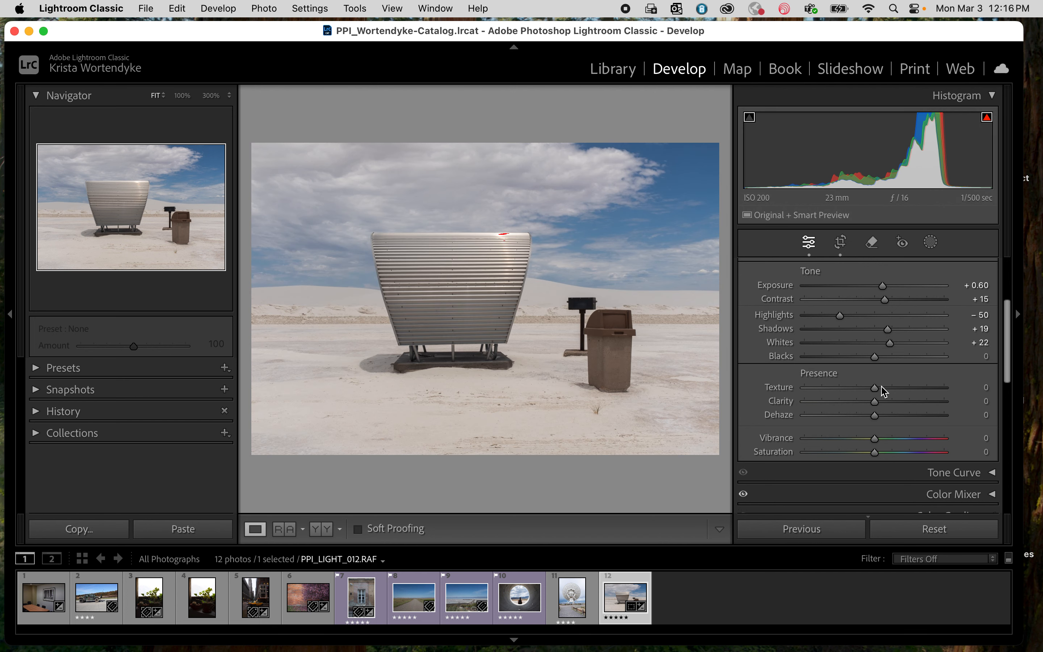
# Step: Set the desert photo's Blacks to -43 while previewing the clipped shadows
pyautogui.press('alt')
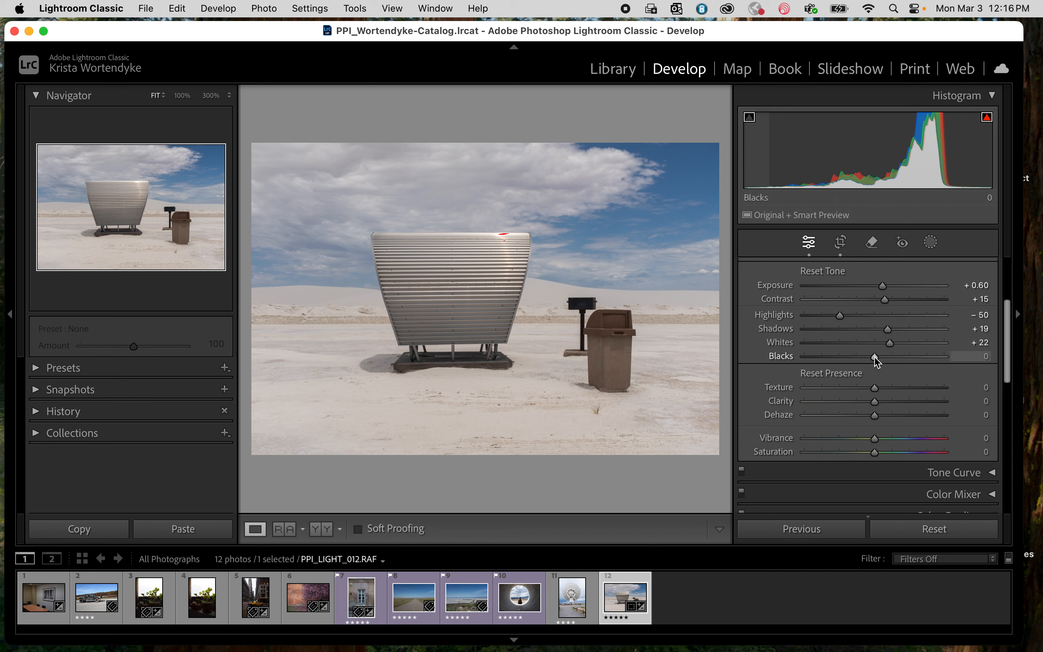
pyautogui.moveTo(876, 359); pyautogui.dragTo(846, 363)
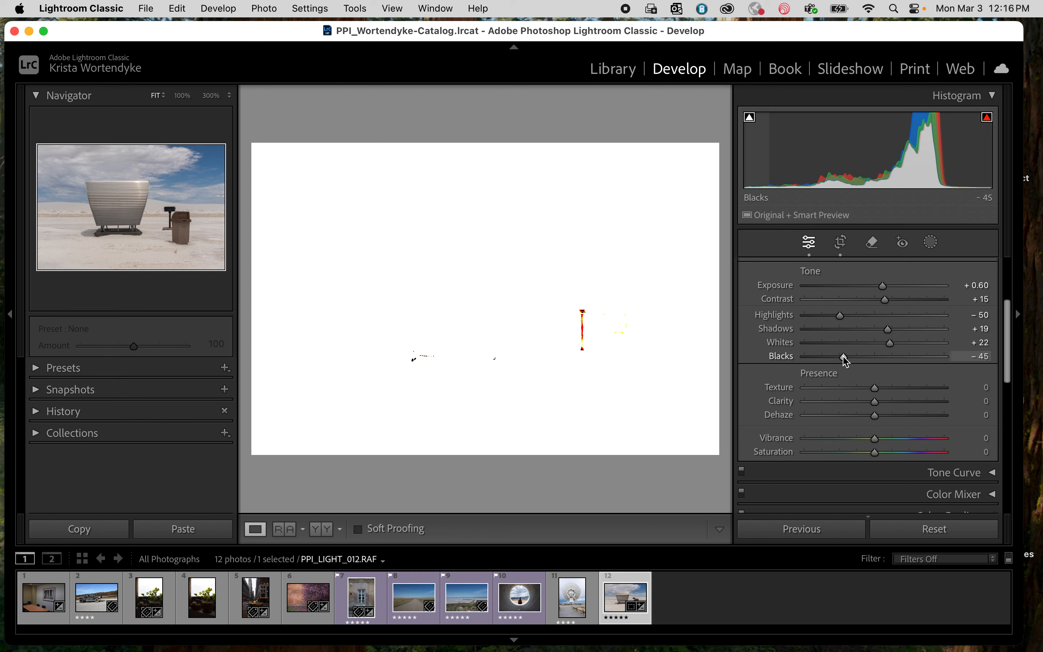
pyautogui.moveTo(845, 361); pyautogui.dragTo(844, 361)
pyautogui.moveTo(844, 361); pyautogui.dragTo(844, 361)
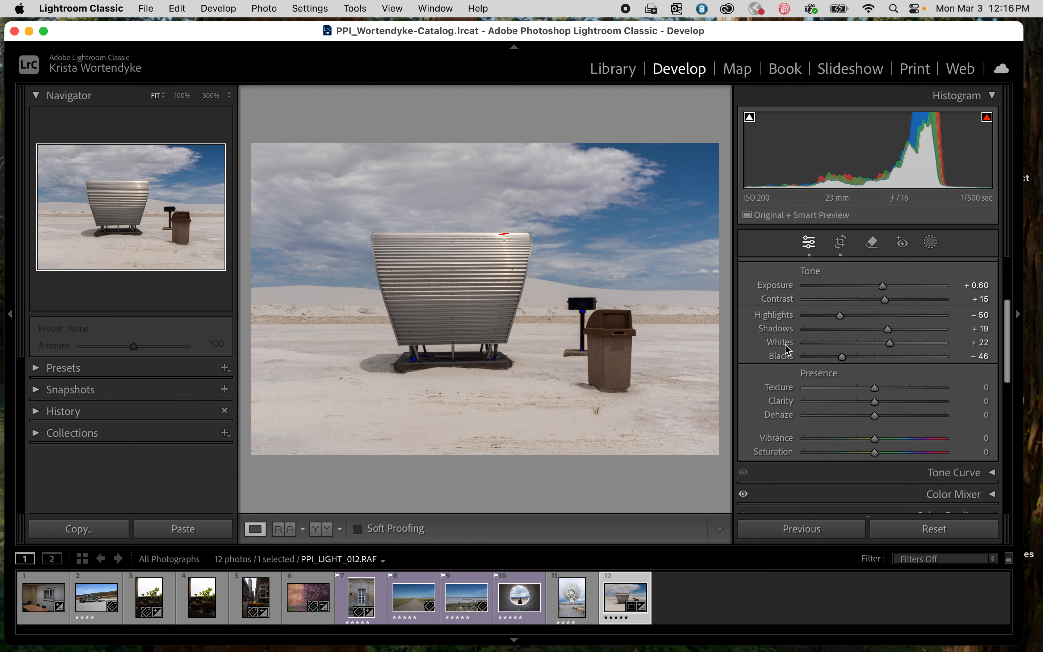
pyautogui.press('alt')
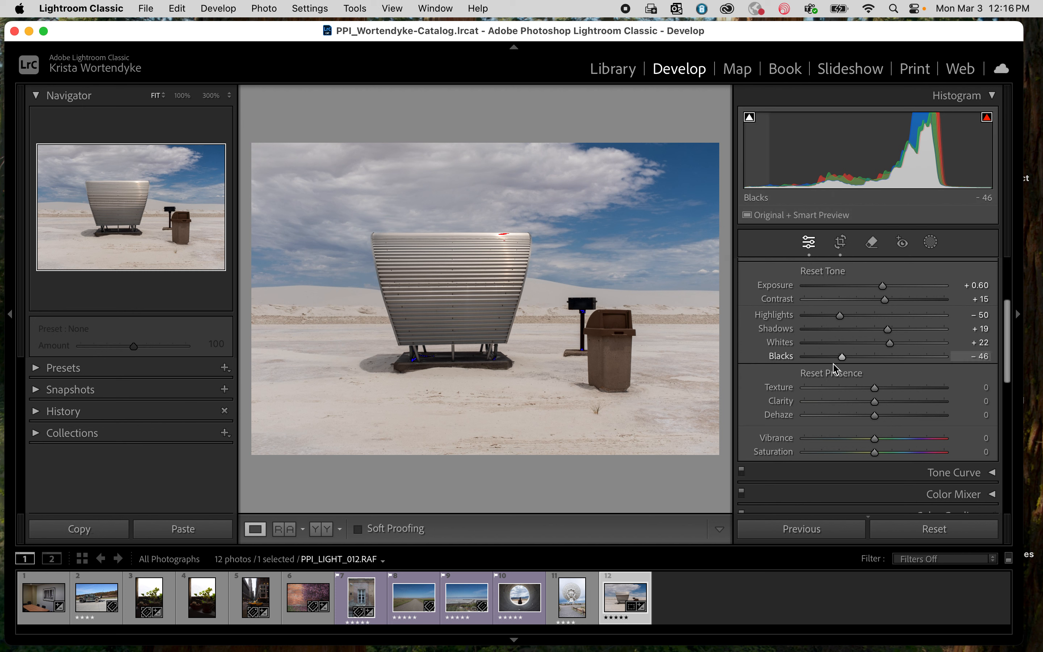
pyautogui.moveTo(842, 358); pyautogui.dragTo(844, 359)
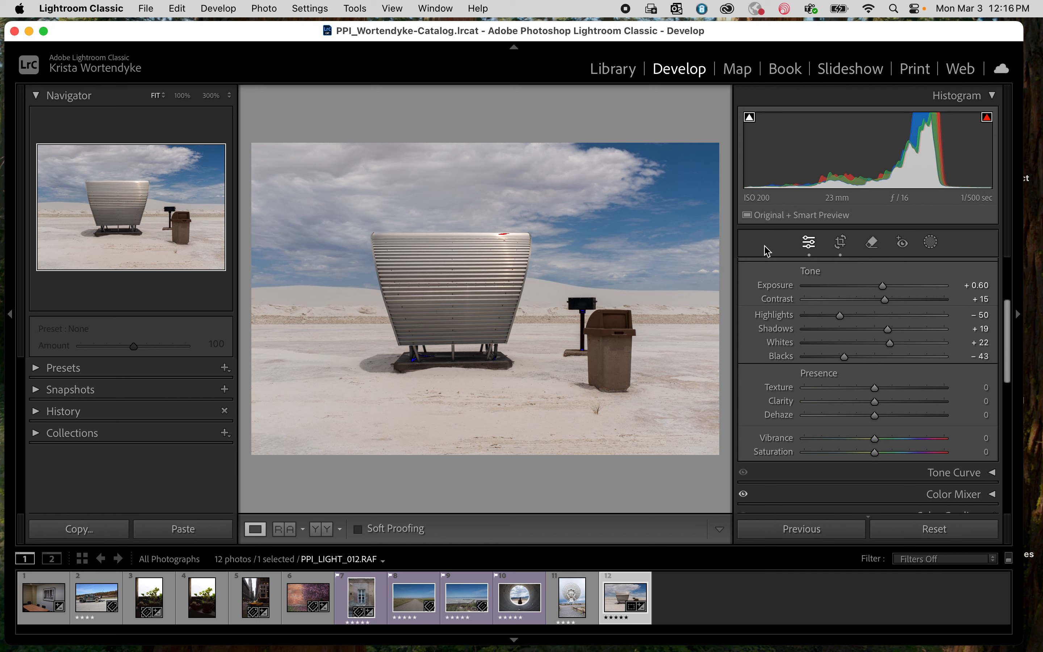
pyautogui.scroll(1, 757, 356)
pyautogui.scroll(-1, 757, 355)
pyautogui.scroll(3, 757, 356)
pyautogui.scroll(-5, 758, 356)
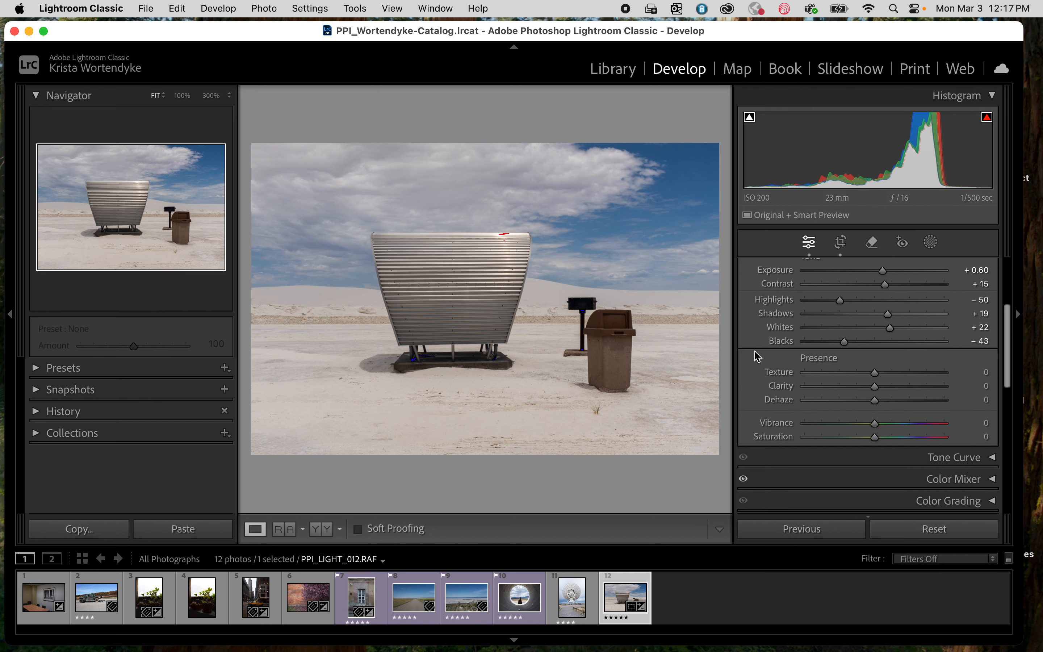
pyautogui.scroll(-1, 758, 356)
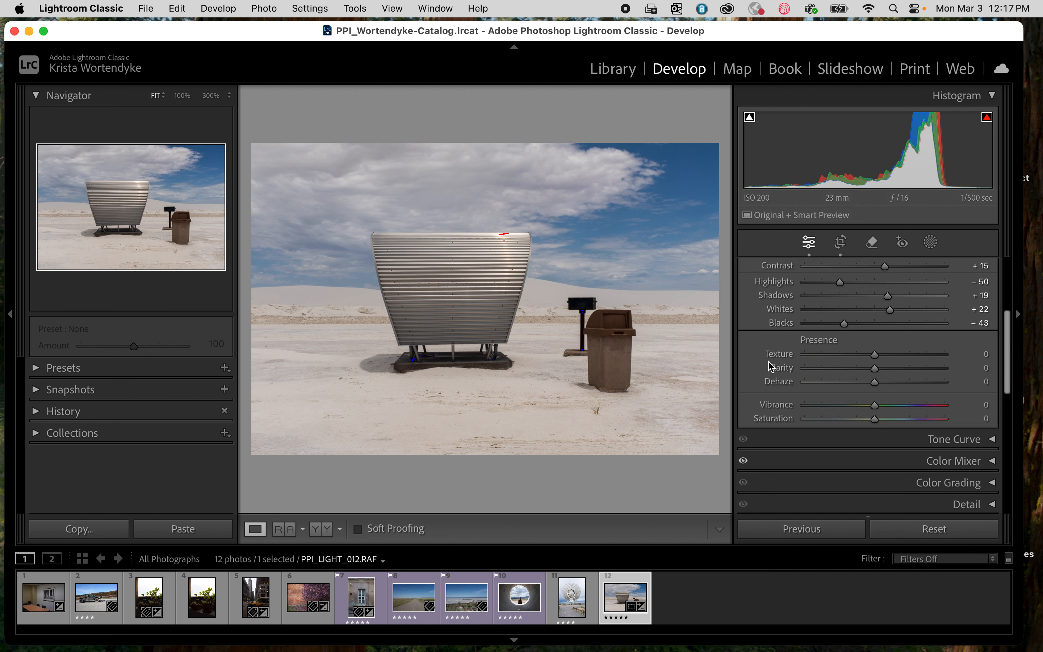
pyautogui.scroll(5, 771, 366)
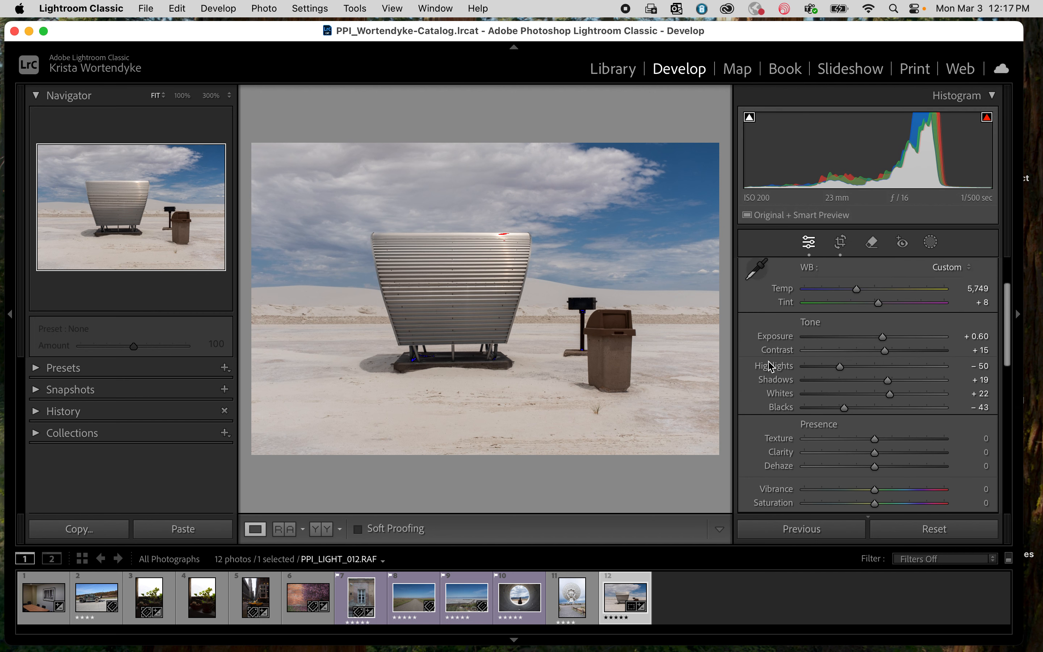
pyautogui.scroll(3, 771, 366)
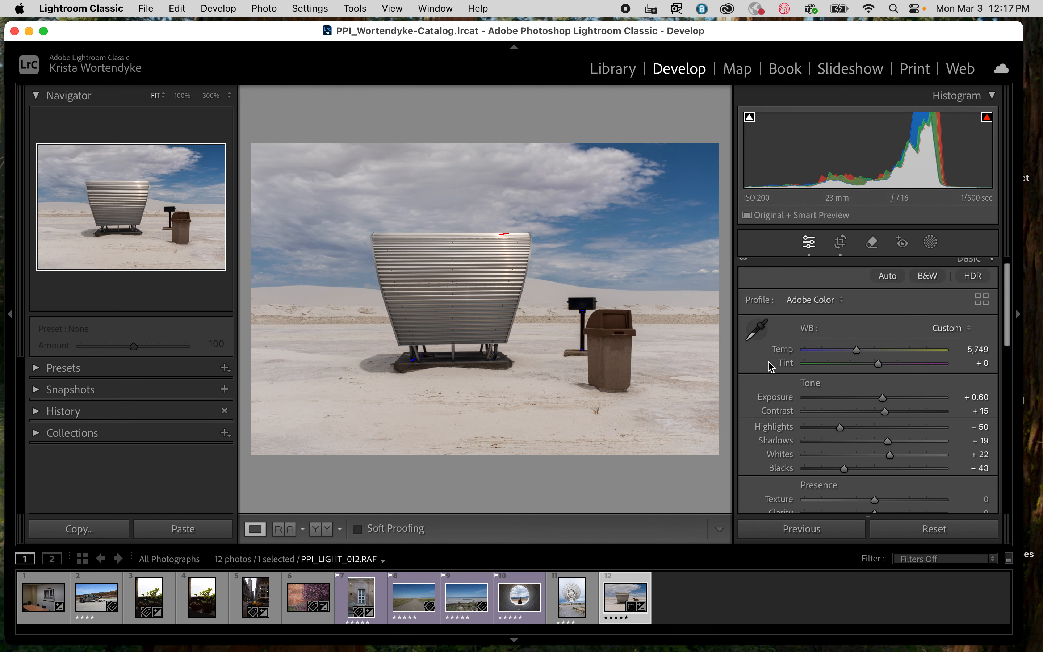
pyautogui.scroll(1, 772, 366)
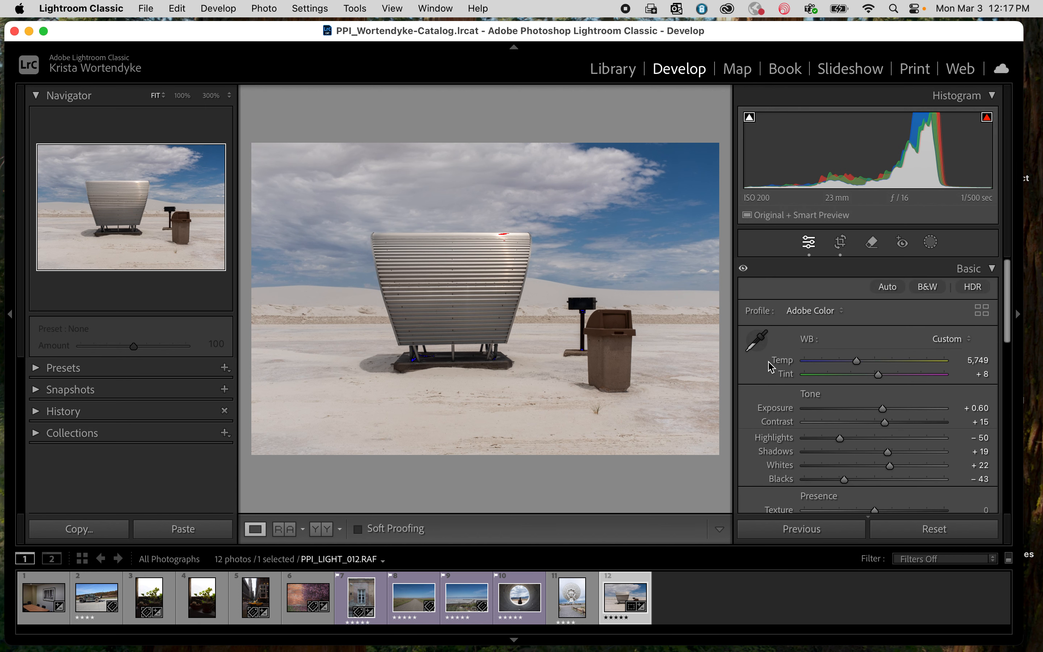